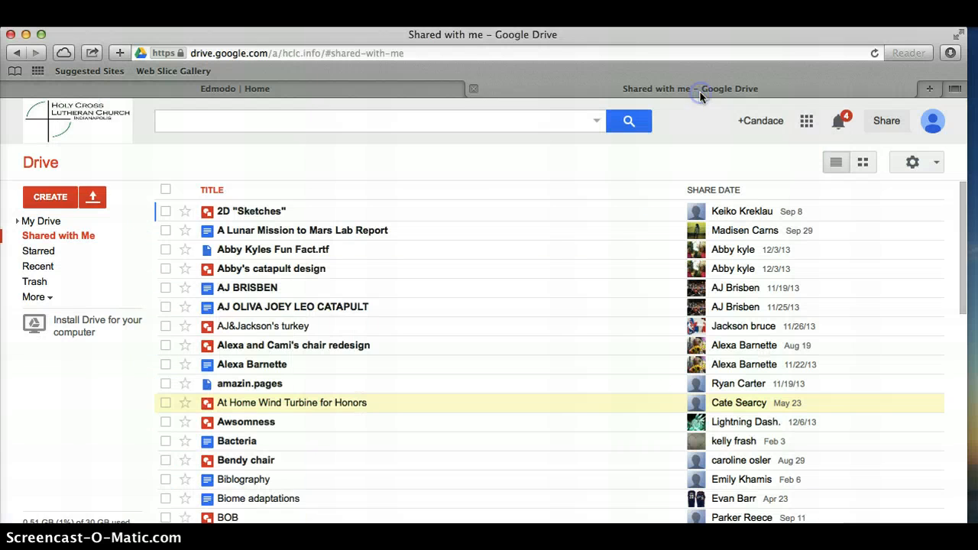
Create a new form and name it "Halloween Survey Sample".
click(59, 196)
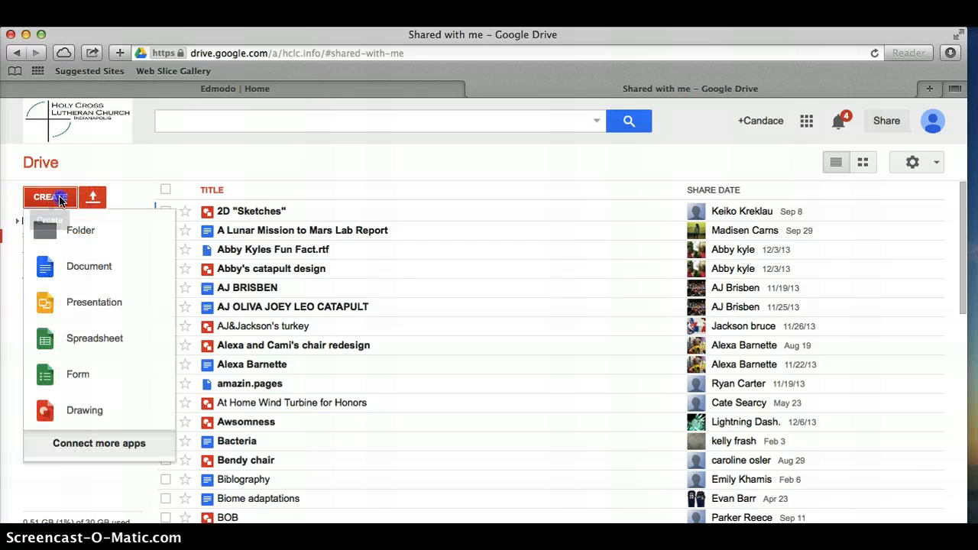
click(77, 376)
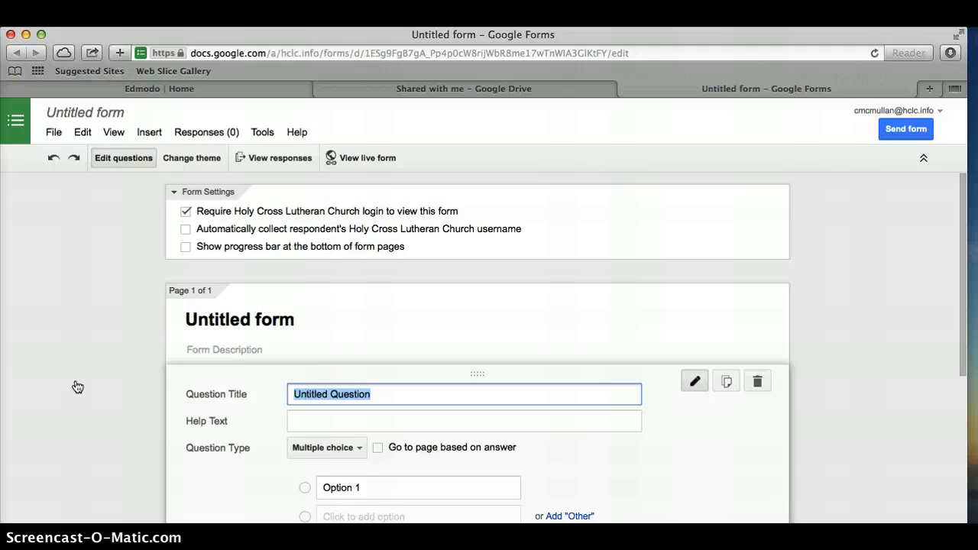
click(105, 124)
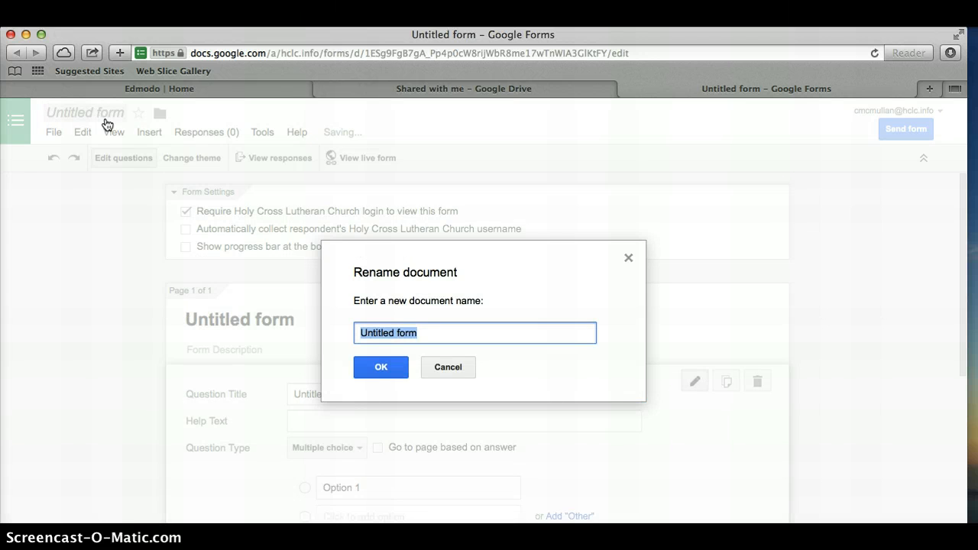
text(H)
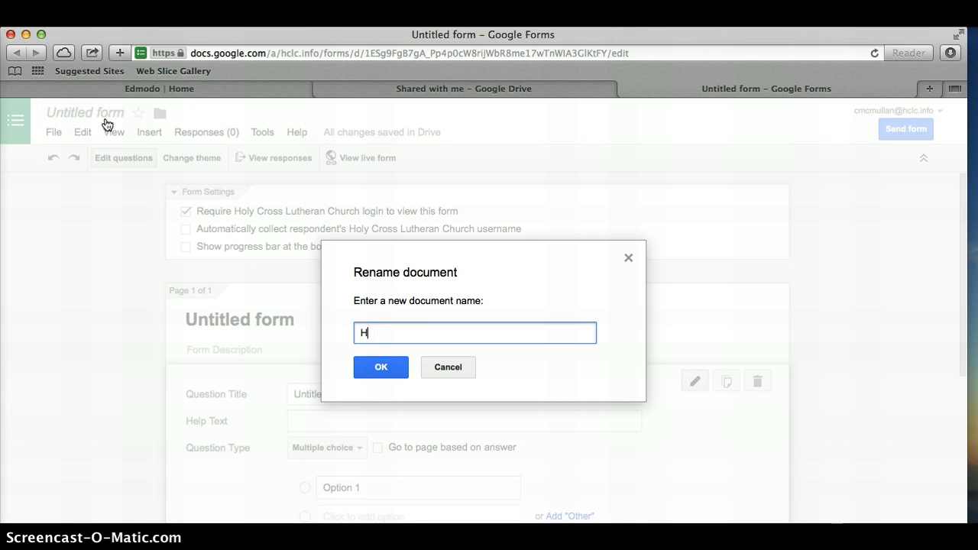
text(alloween Survey Sample)
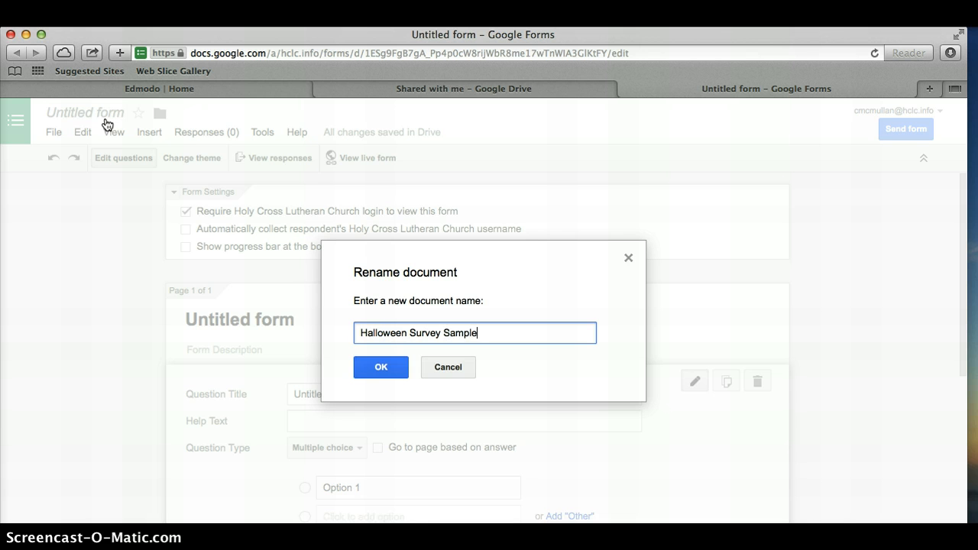
click(372, 372)
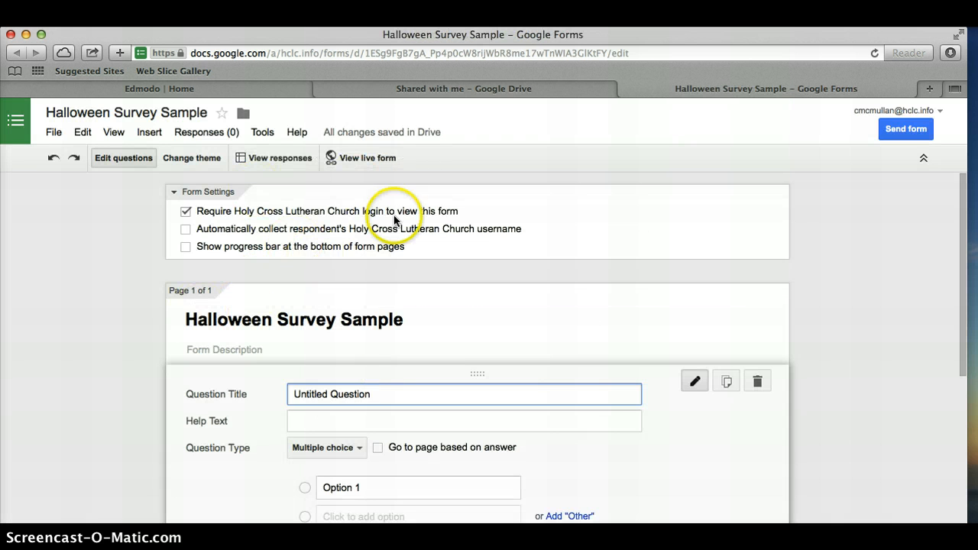
Append a hyphen and the teacher's name to the end of the form's name.
click(182, 119)
click(497, 330)
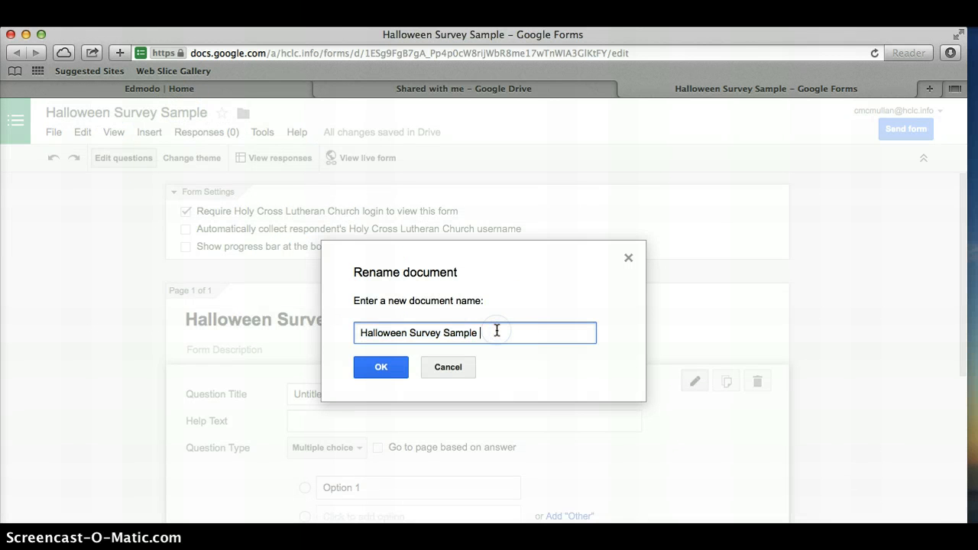
text(- Mrs. Mc)
click(391, 371)
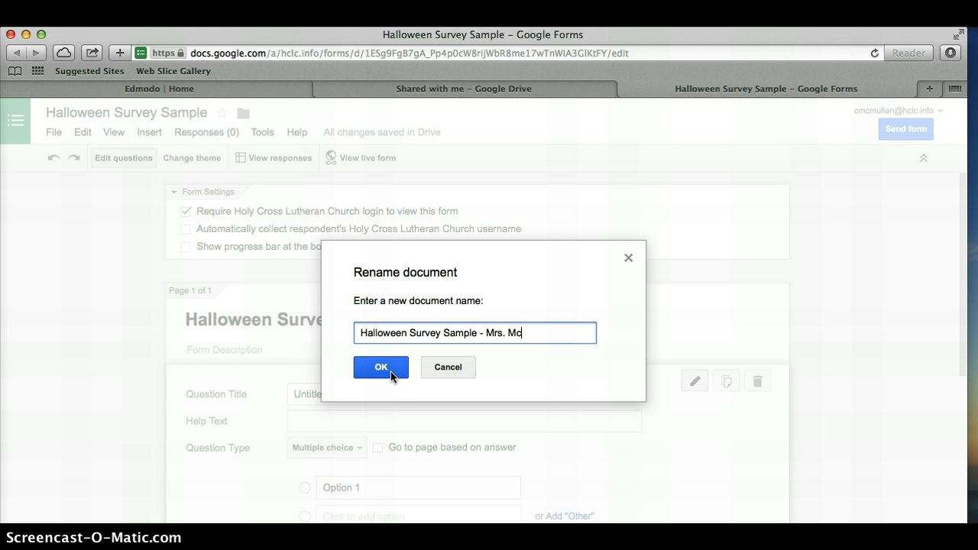
click(391, 371)
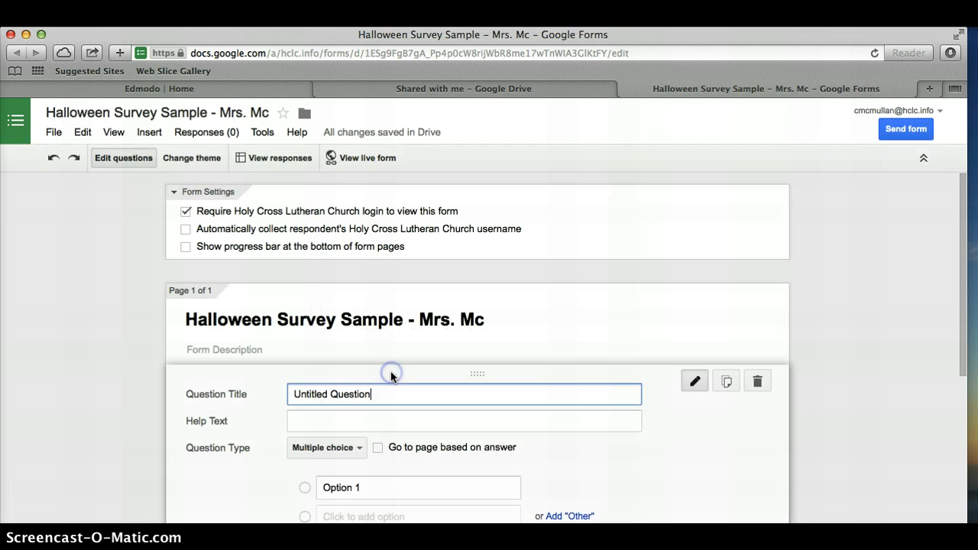
Turn off the required Holy Cross Lutheran Church login for viewing the form and accept access from outside the organization.
click(185, 211)
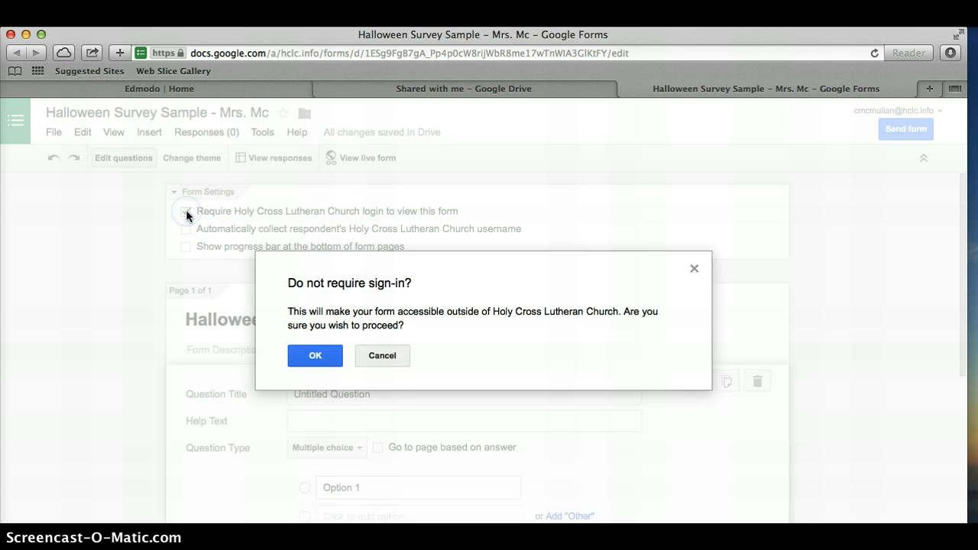
click(314, 356)
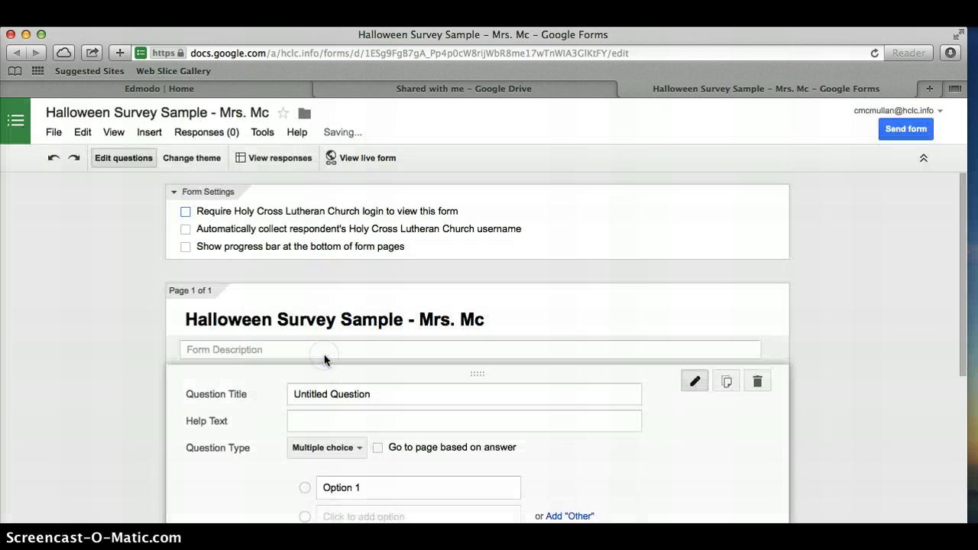
click(465, 364)
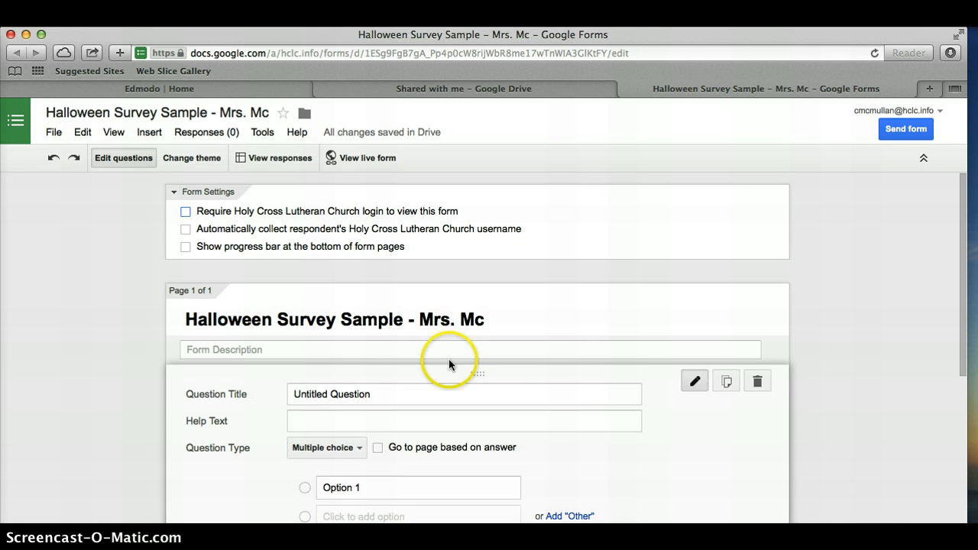
click(417, 355)
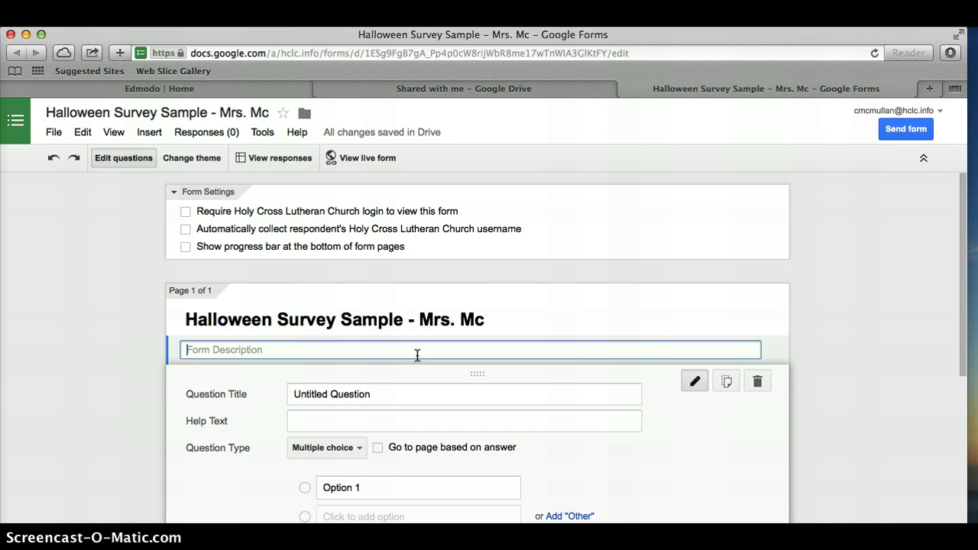
Title the first question "What is your favorite halloween costume?".
click(376, 394)
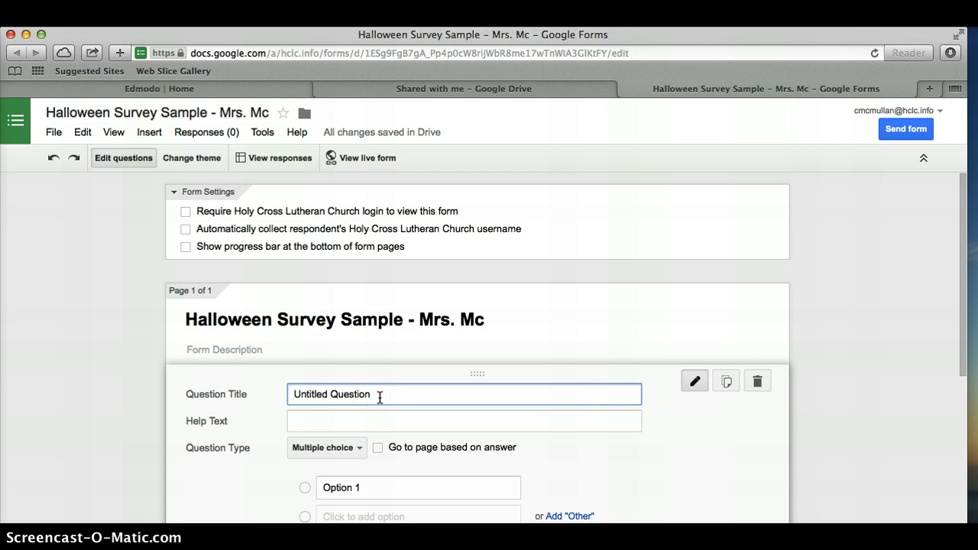
triple_click(380, 397)
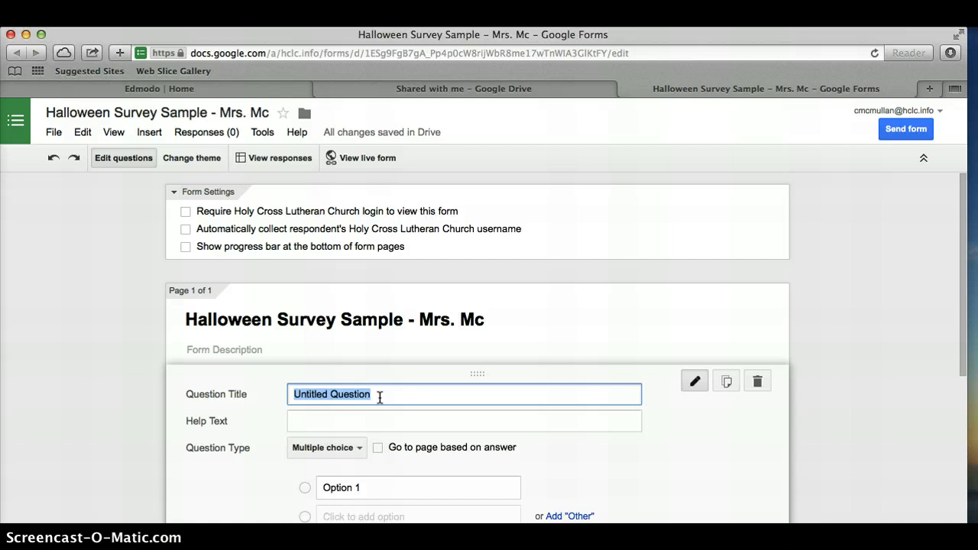
text(What is your favot)
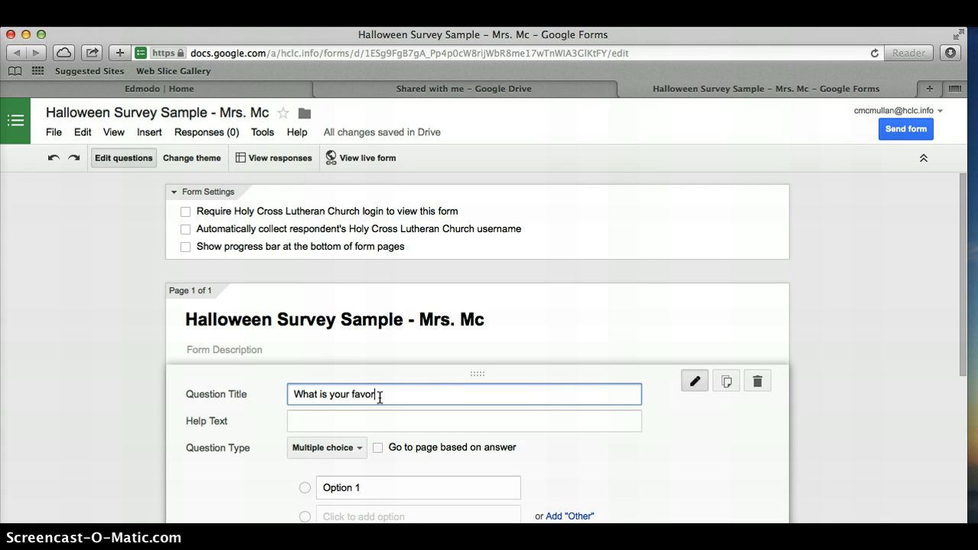
text(ite halloween costume?)
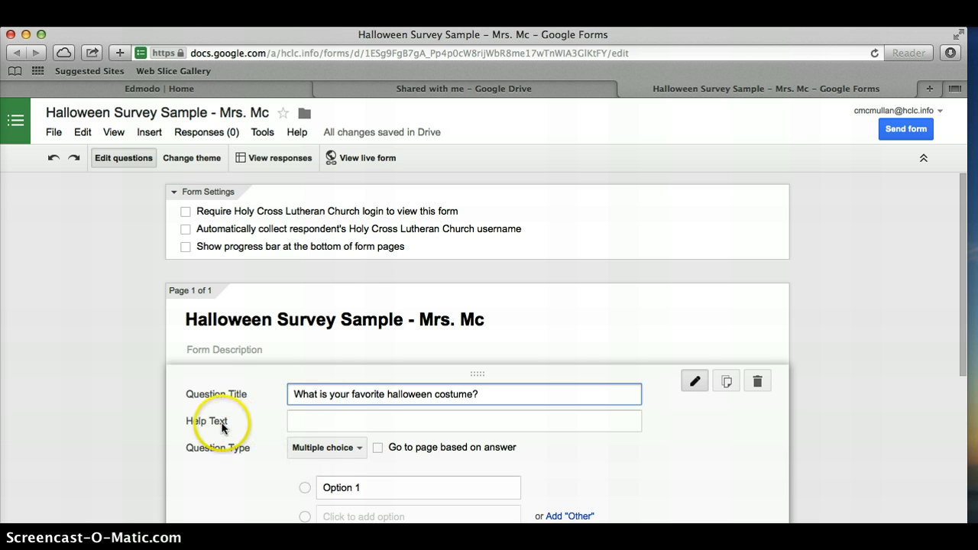
Set the costume question's type to Text, make it required, and finish editing it.
scroll(257, 451, down, 2)
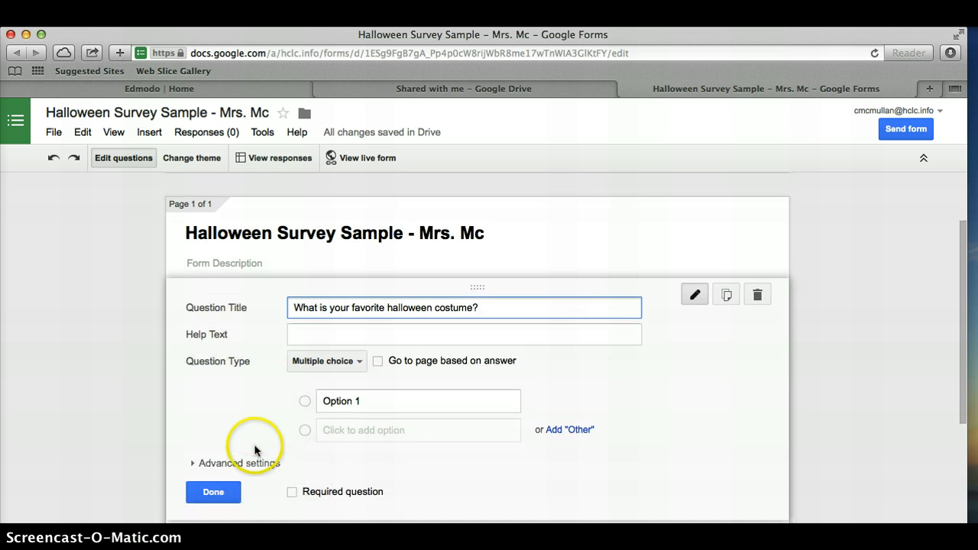
click(355, 359)
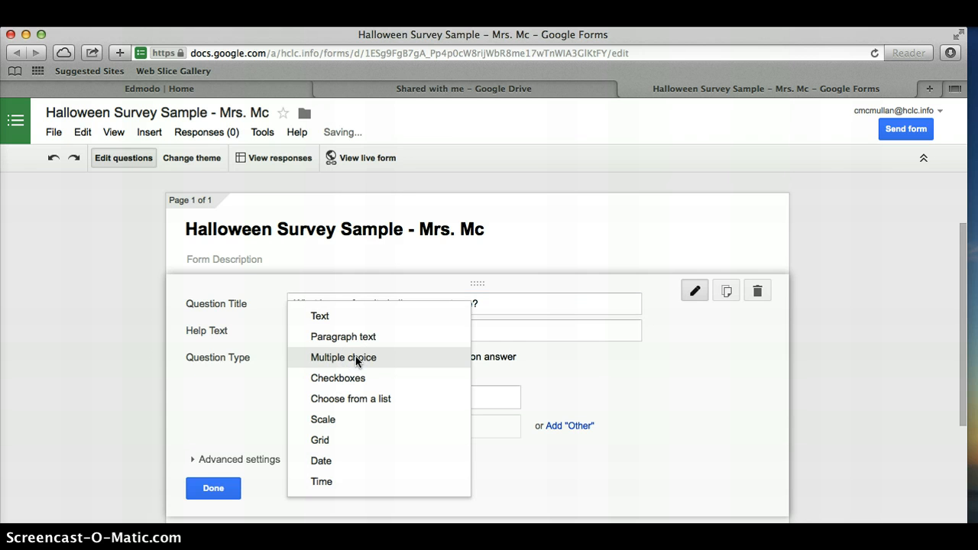
click(341, 317)
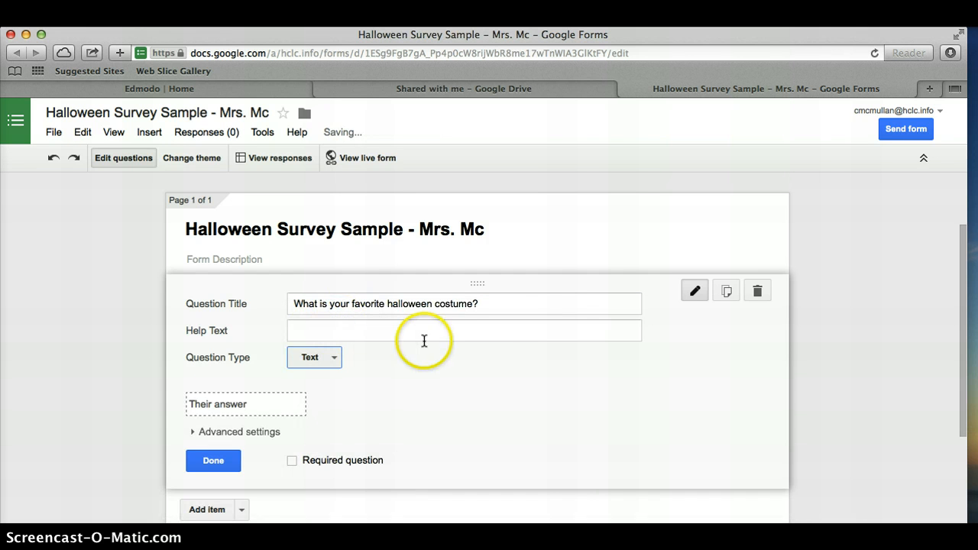
click(291, 461)
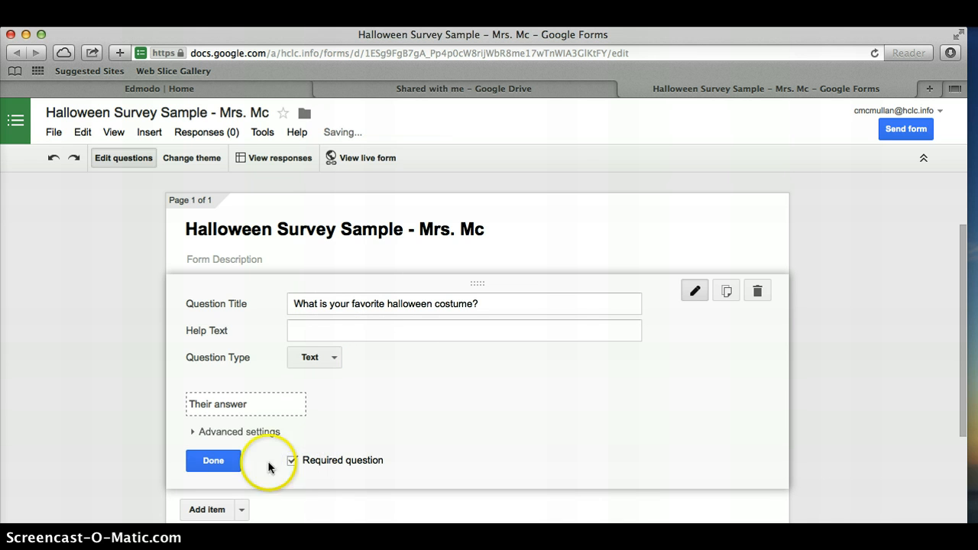
click(222, 466)
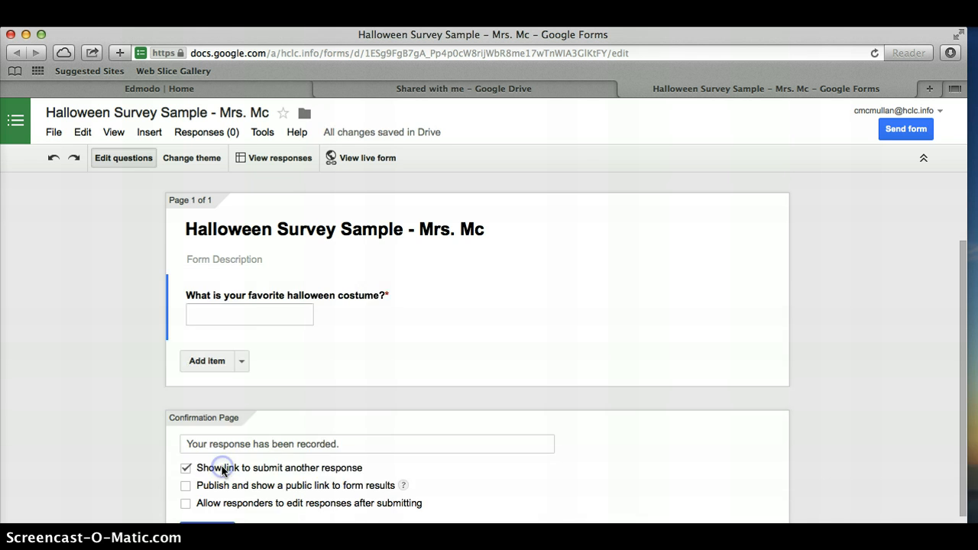
Add a multiple choice question titled "What was your favorite age to trick-or-treat".
click(241, 364)
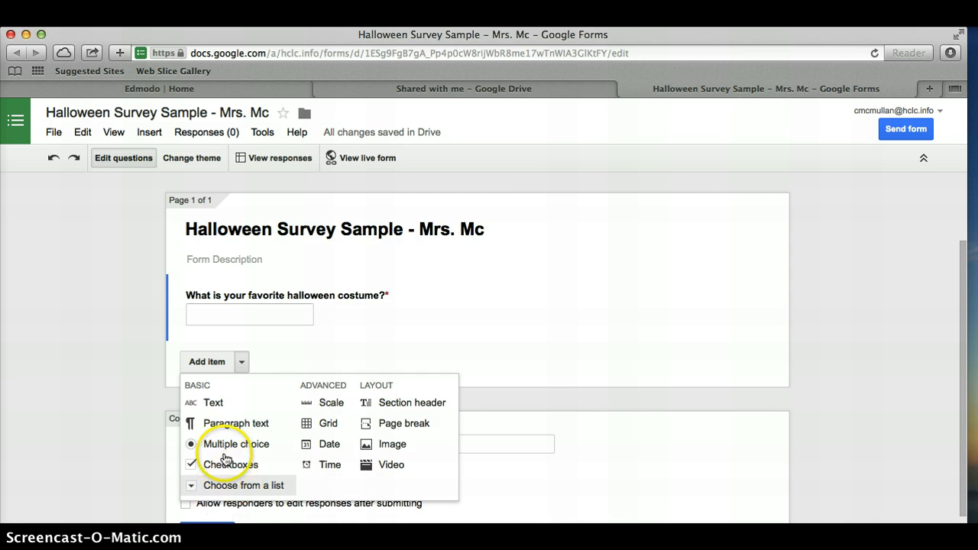
click(192, 444)
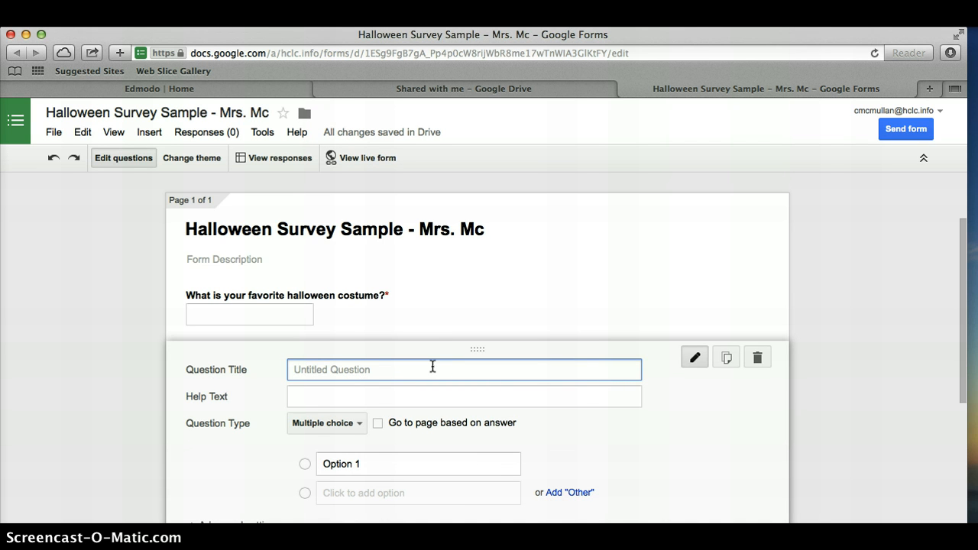
text(What was)
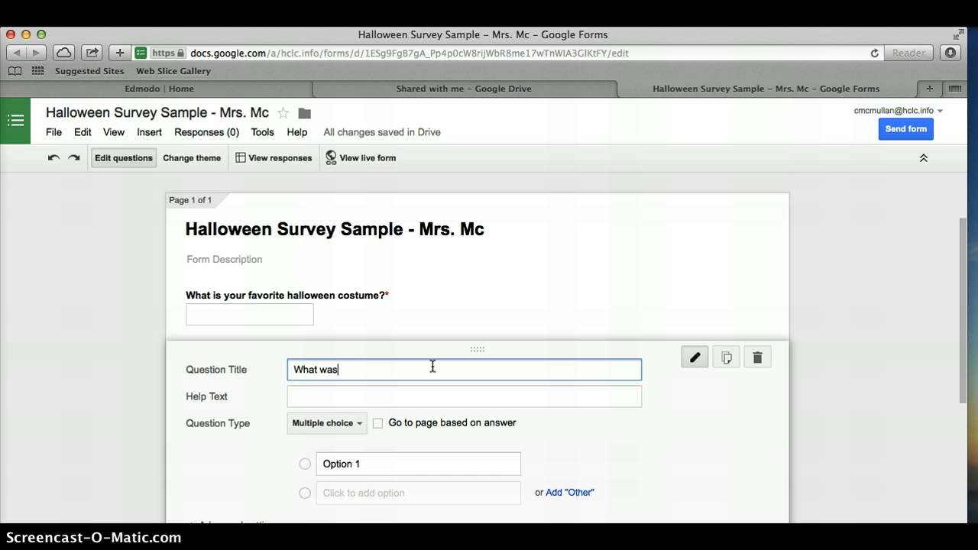
text( your favorite age to t)
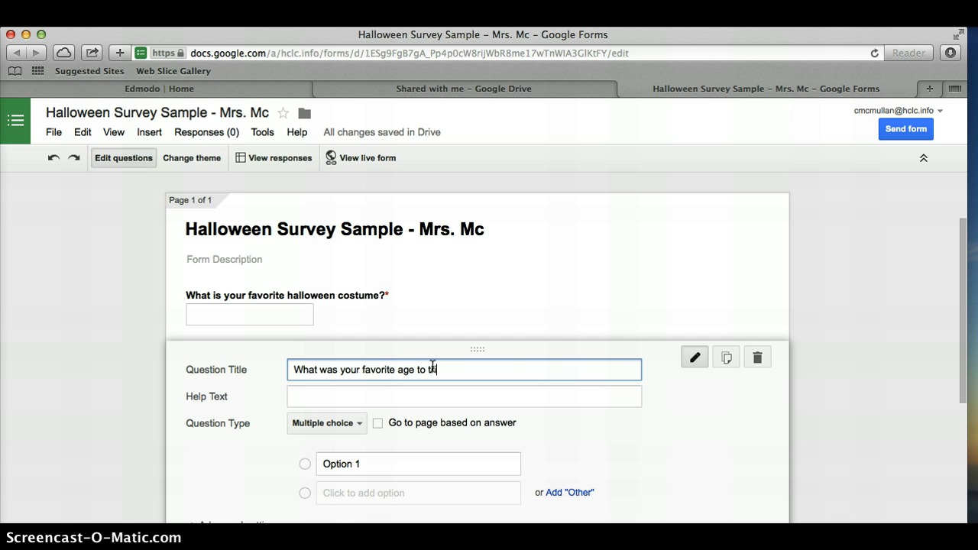
text(rick-or-treat)
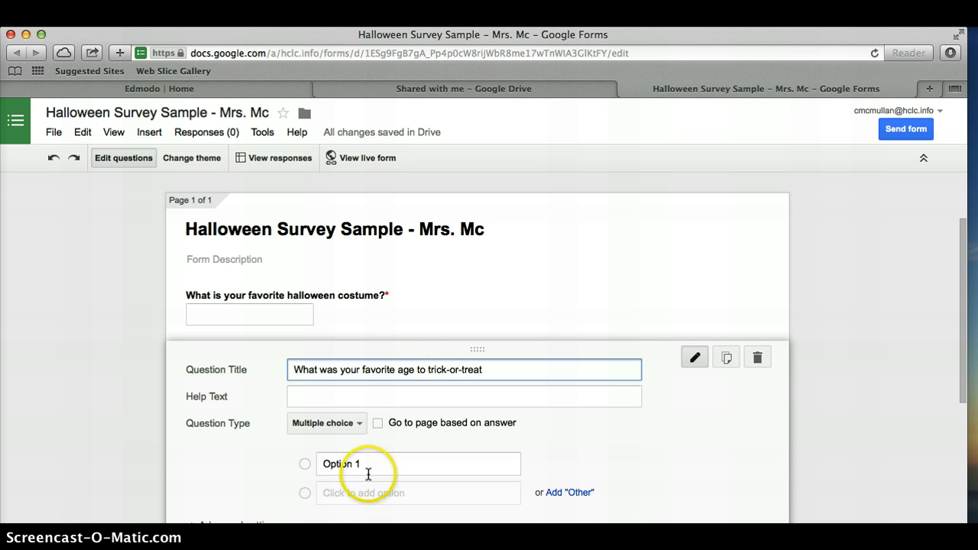
Enter the trick-or-treat question's four answer options: 0-3, 4-6, 7-9 and 10-now.
click(365, 464)
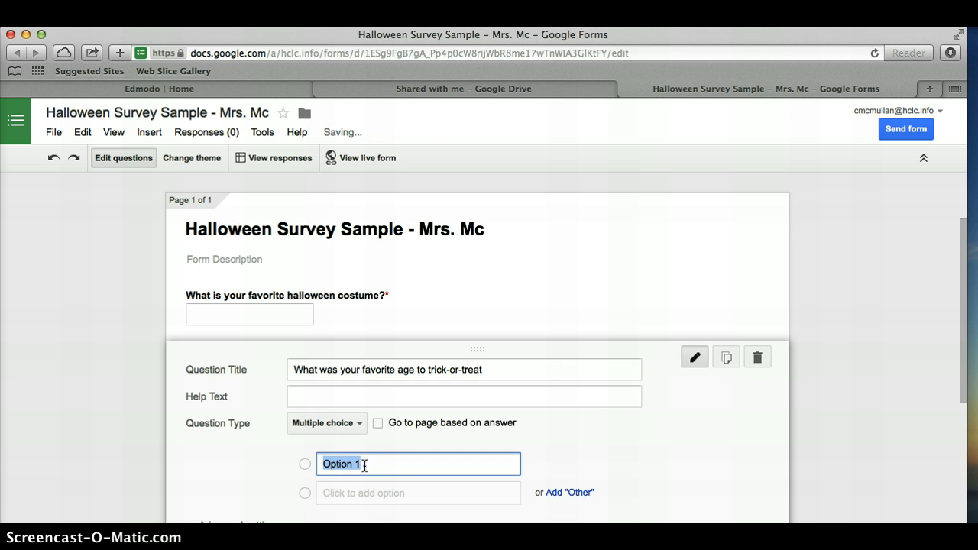
text(0-3)
click(364, 495)
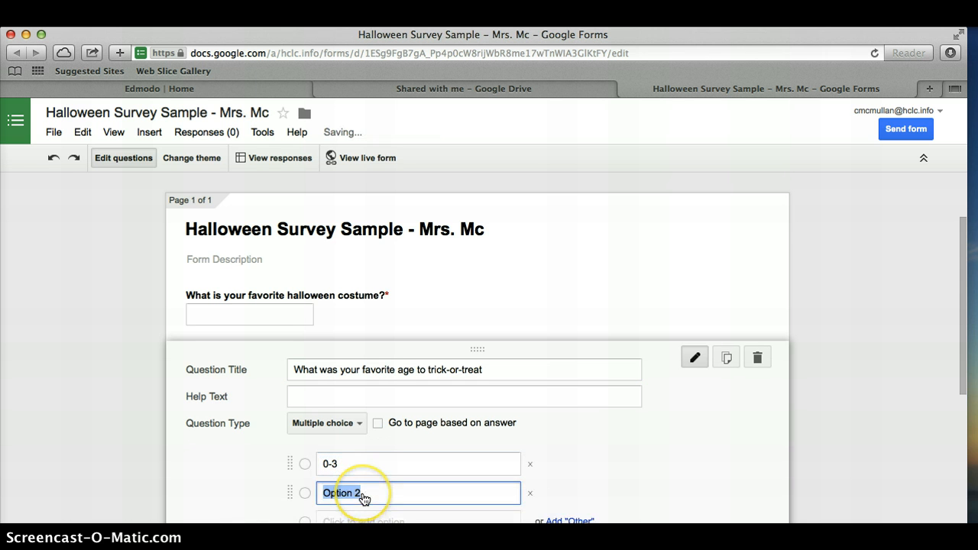
text(4-6)
click(363, 521)
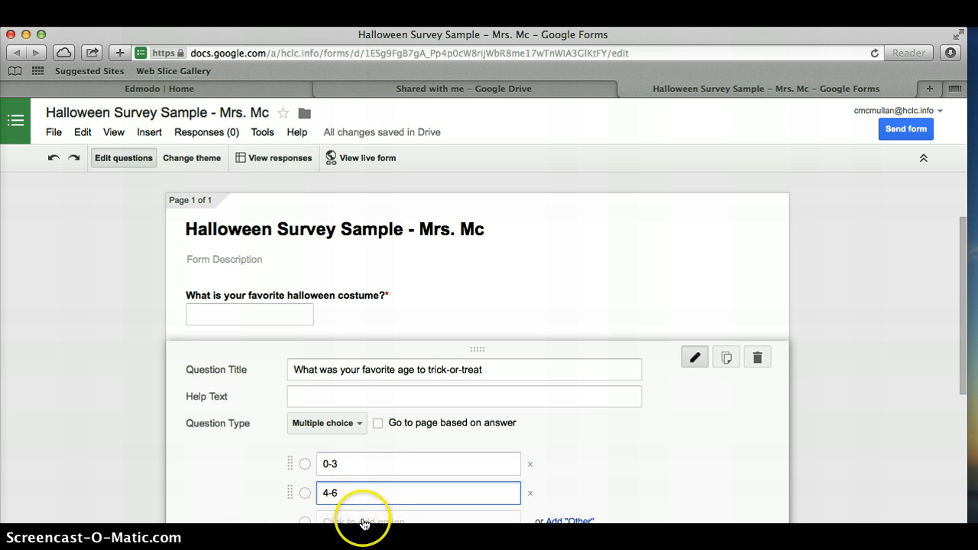
text(7-9)
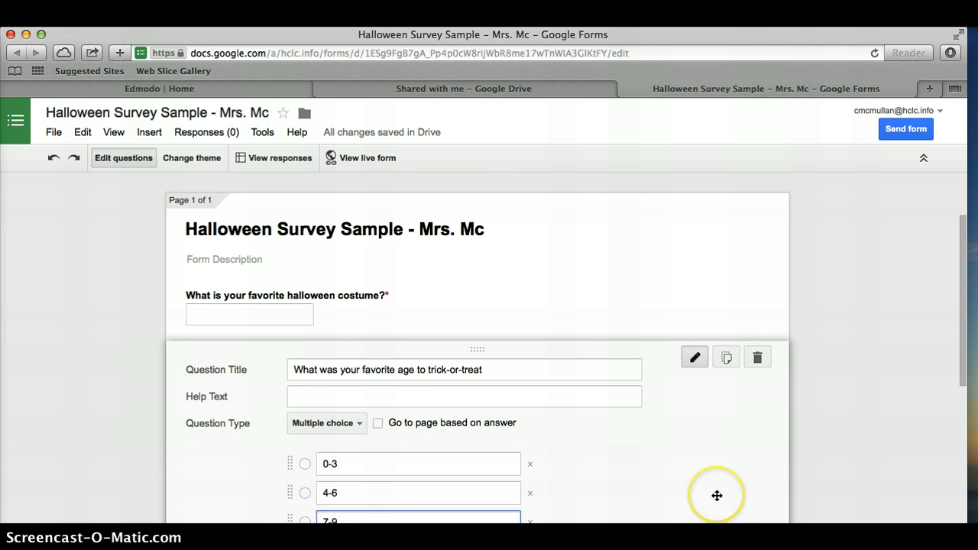
scroll(716, 496, down, 3)
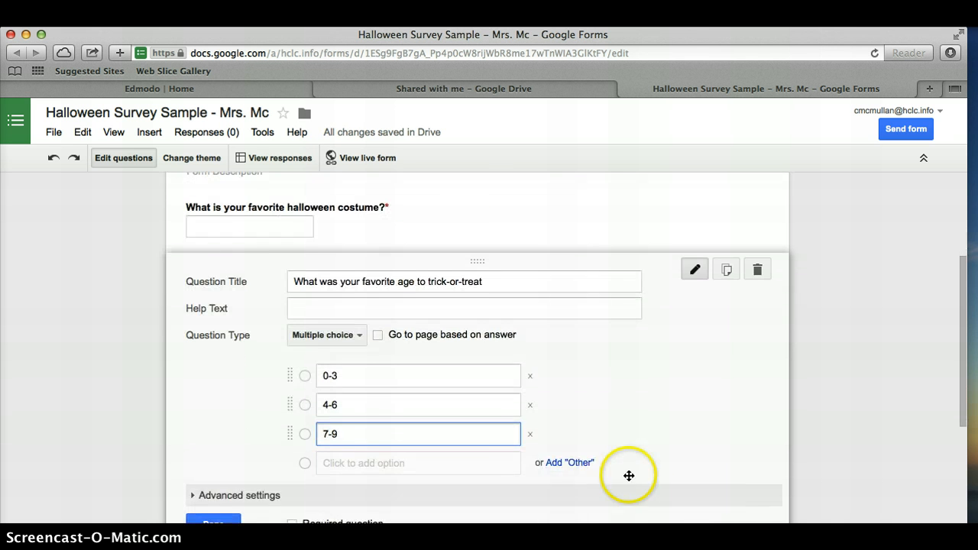
click(496, 469)
text(10)
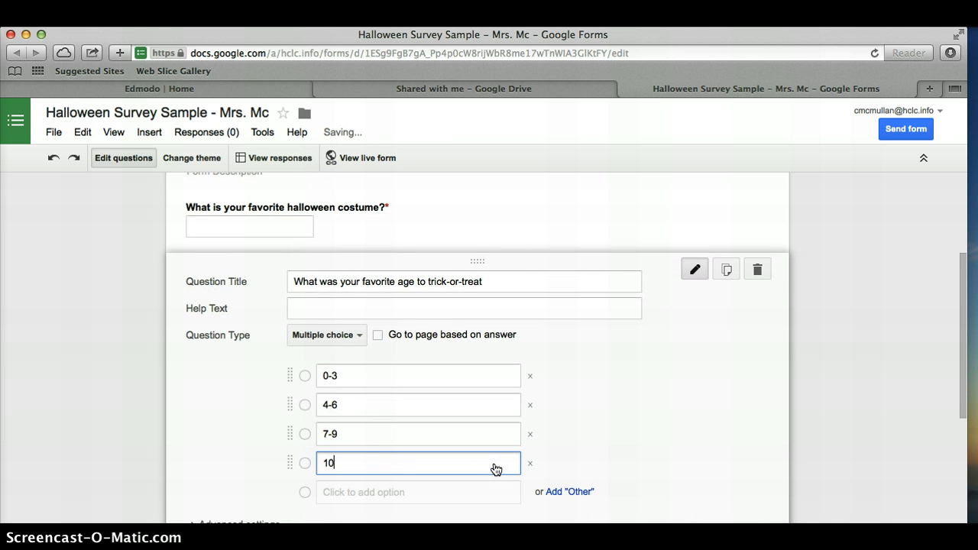
text(-now)
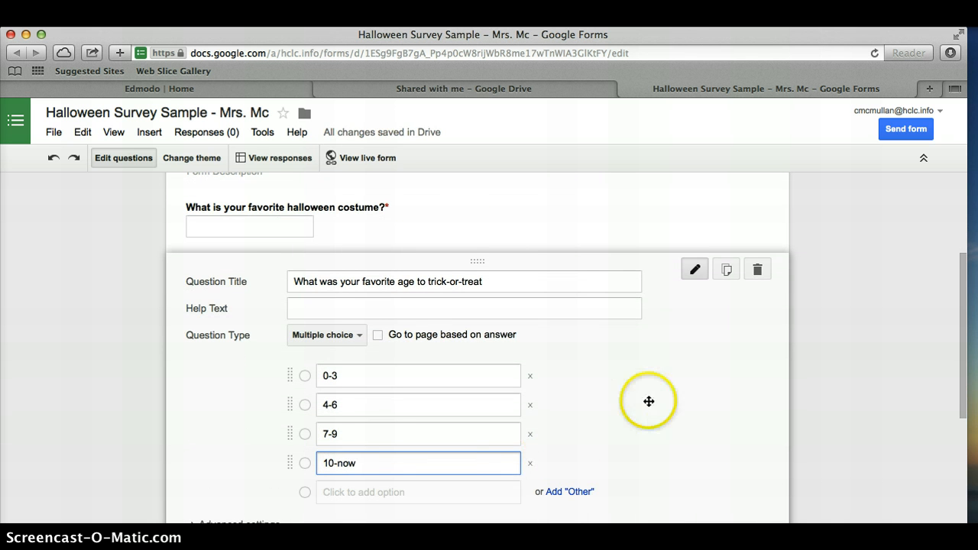
scroll(648, 401, down, 1)
scroll(649, 401, down, 3)
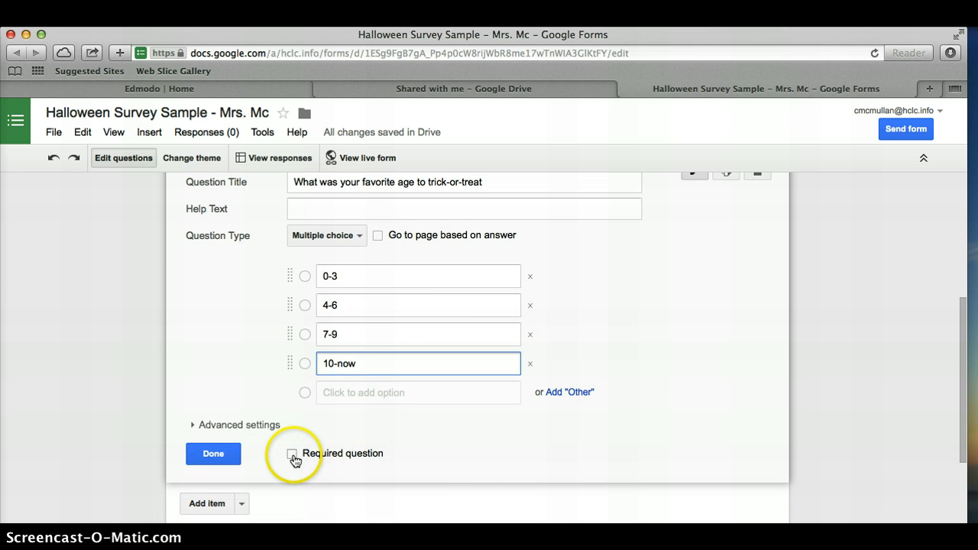
Make the trick-or-treat age question required and finish editing it.
click(292, 456)
click(213, 454)
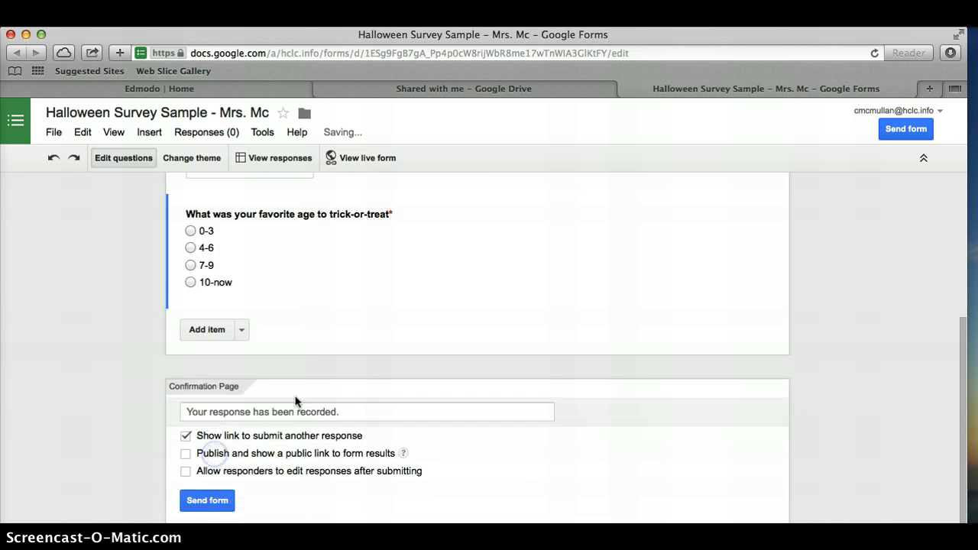
Add a checkboxes question below the trick-or-treat question and change its type to Scale.
click(241, 329)
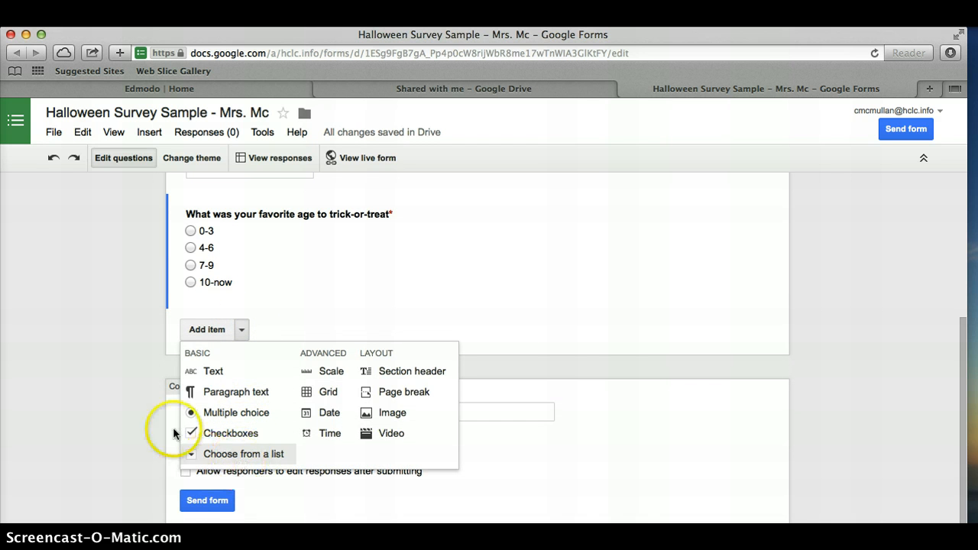
click(226, 440)
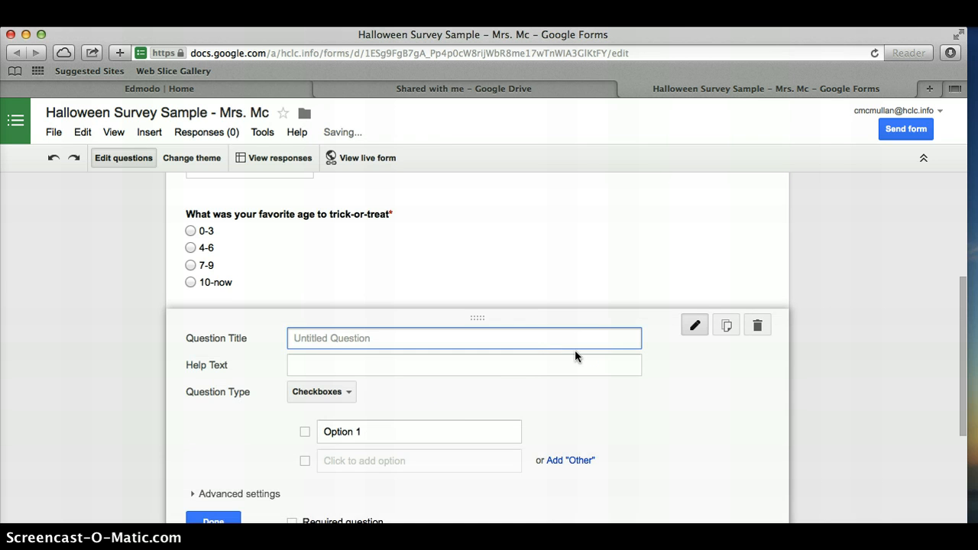
click(349, 361)
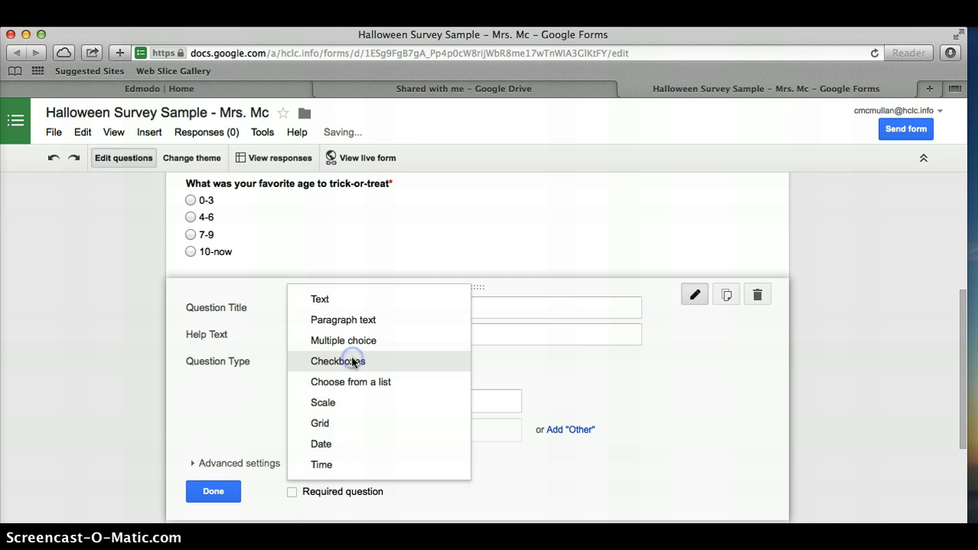
click(587, 373)
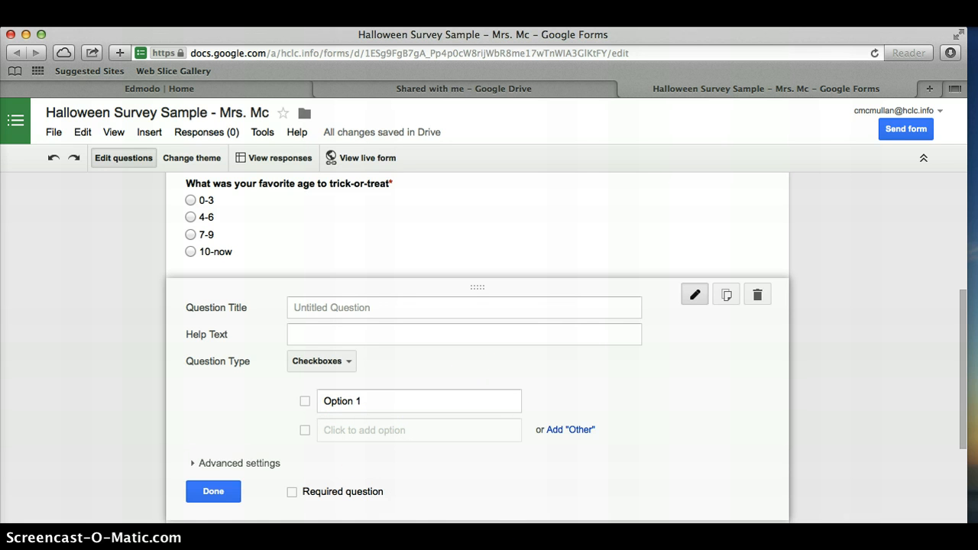
click(350, 364)
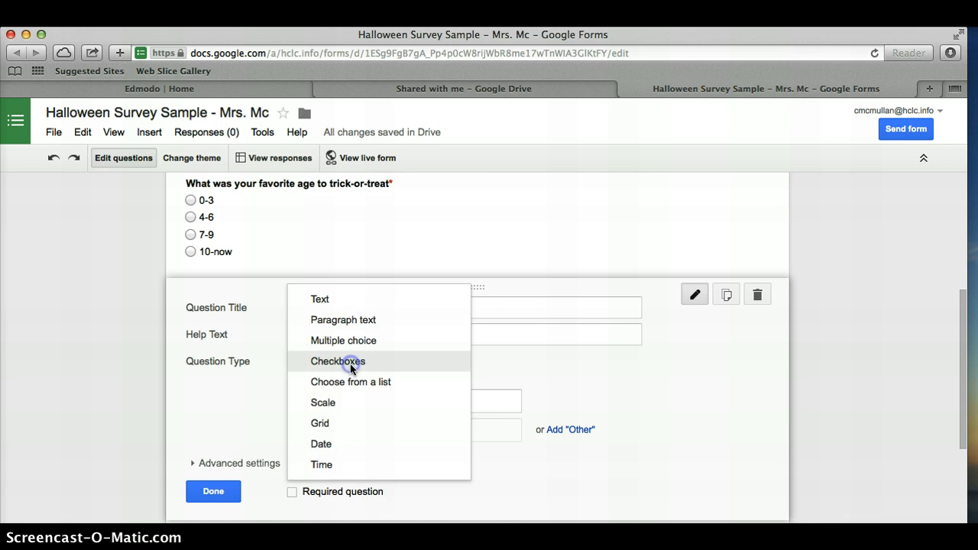
click(348, 404)
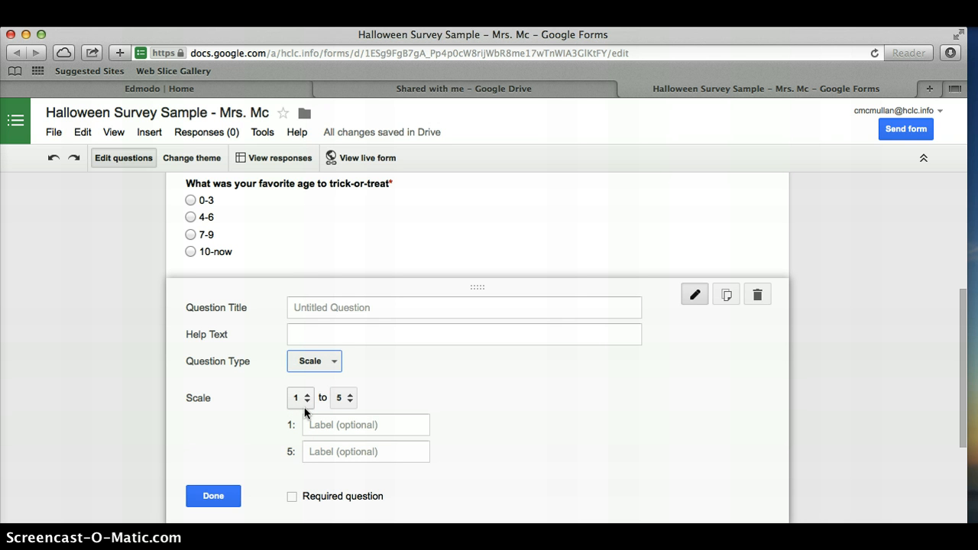
drag(328, 362, 335, 408)
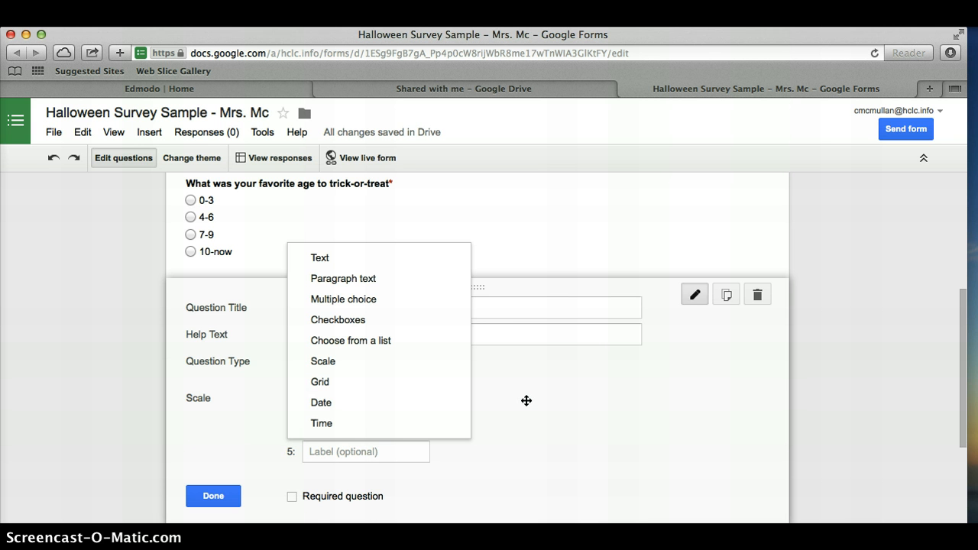
click(527, 401)
Try to add another question below the scale question, and reload the form.
scroll(527, 400, up, 2)
scroll(527, 400, down, 5)
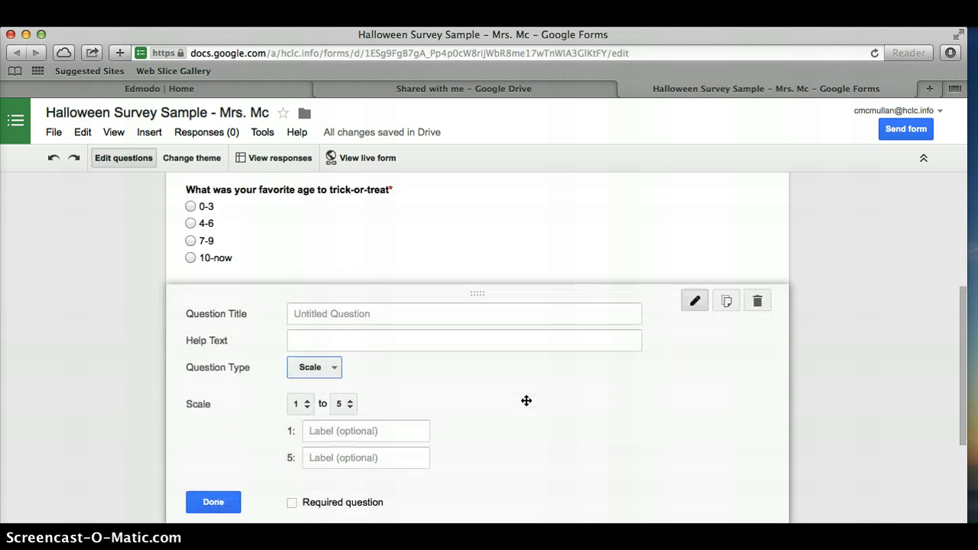
scroll(527, 400, down, 1)
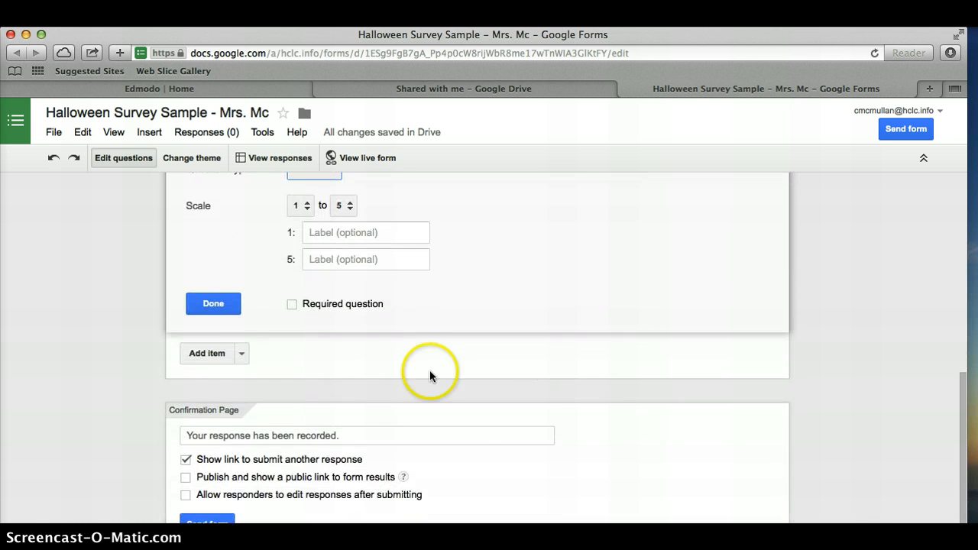
click(229, 355)
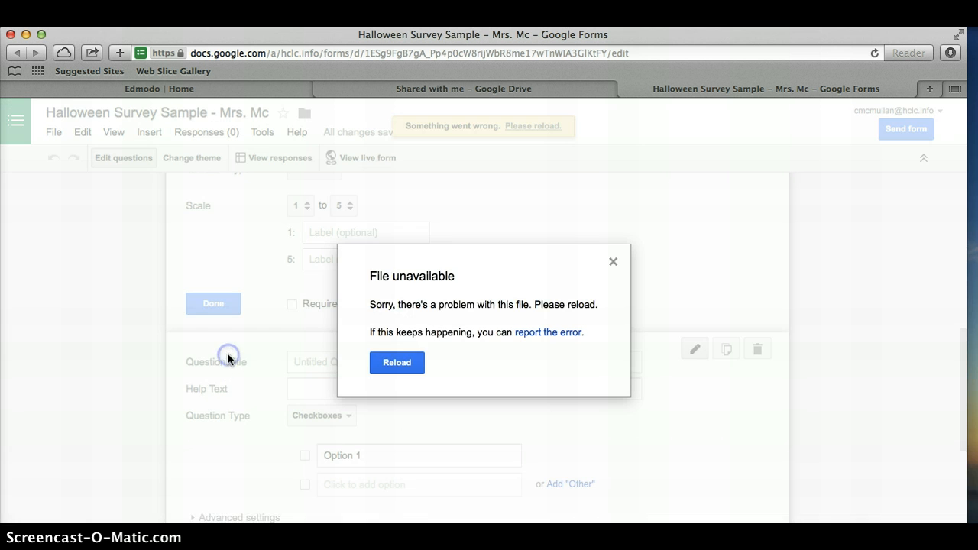
click(417, 363)
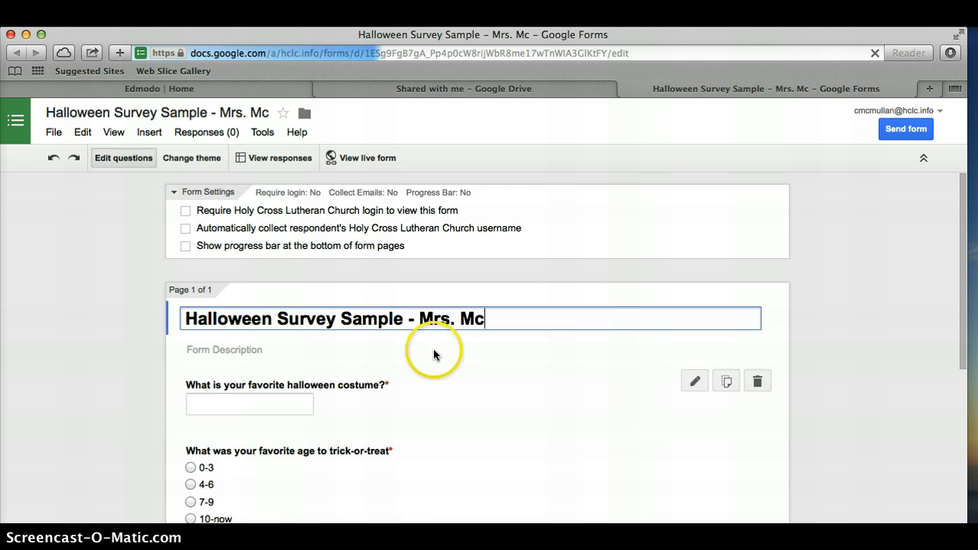
scroll(482, 295, down, 10)
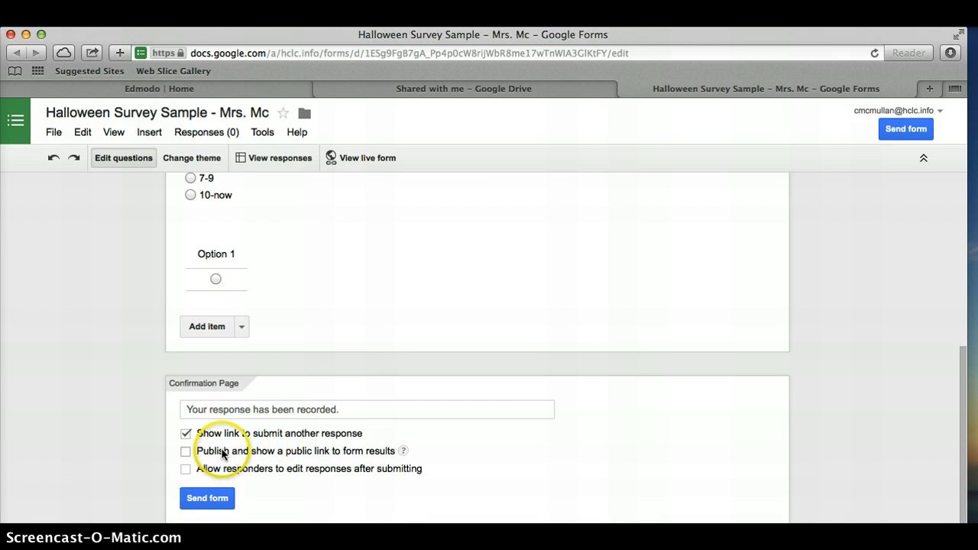
scroll(362, 309, up, 4)
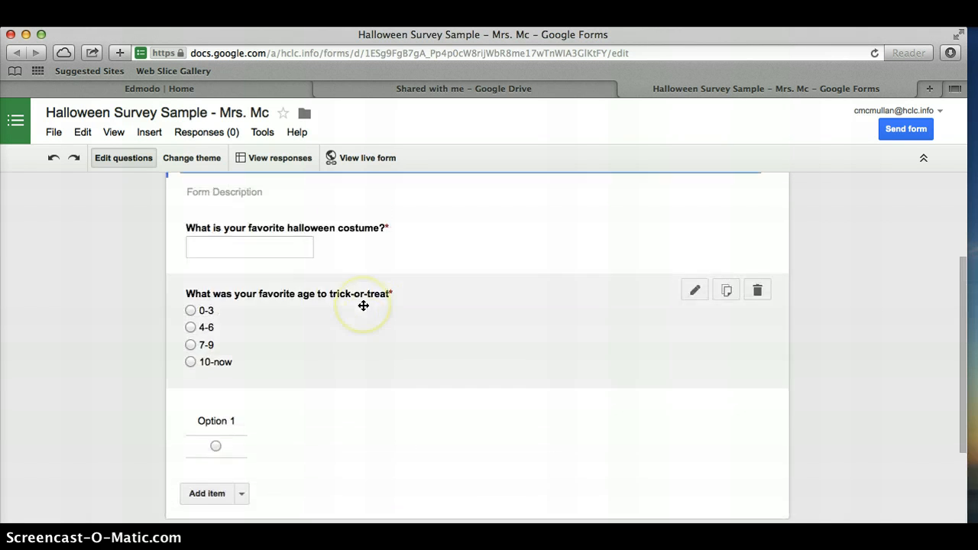
scroll(363, 305, down, 4)
click(242, 326)
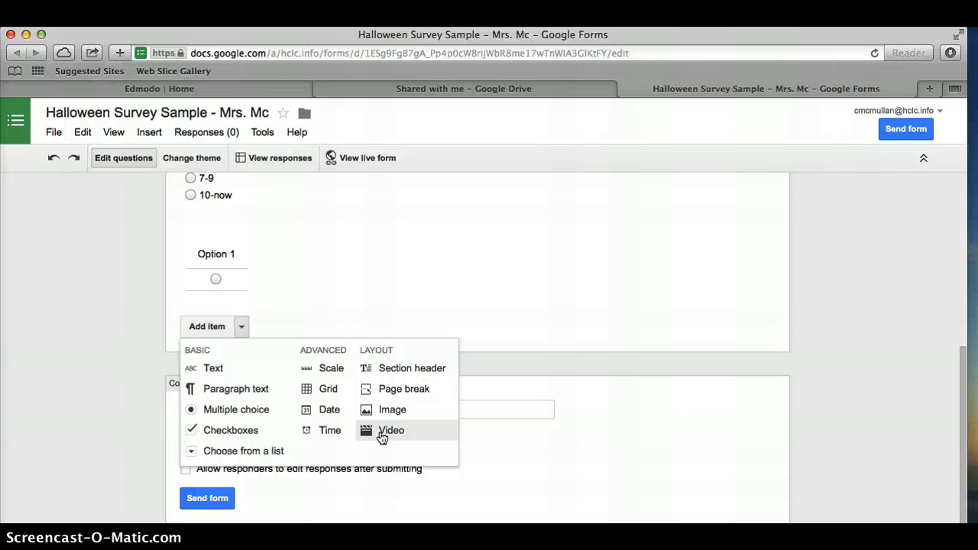
click(509, 351)
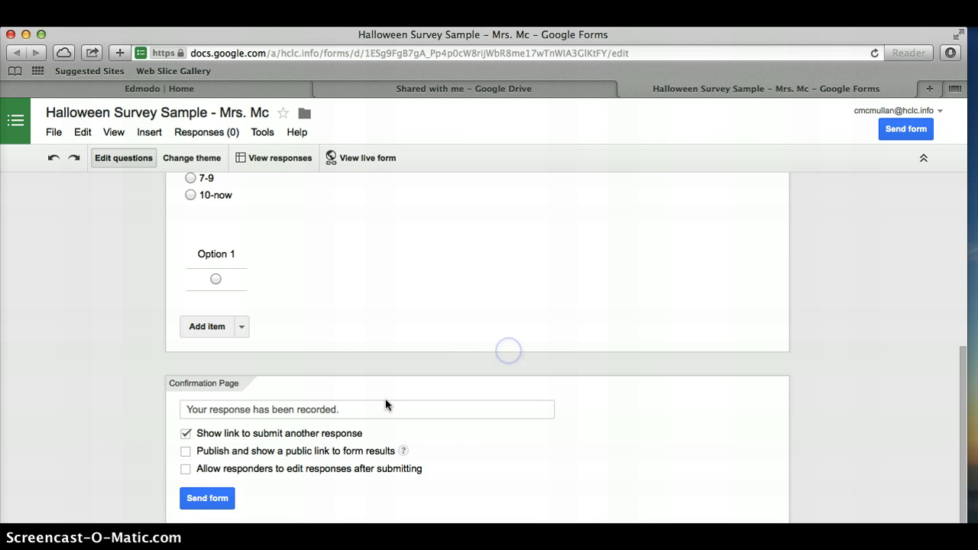
On the confirmation page, publish a public link to the form results and allow responders to edit responses after submitting.
click(185, 450)
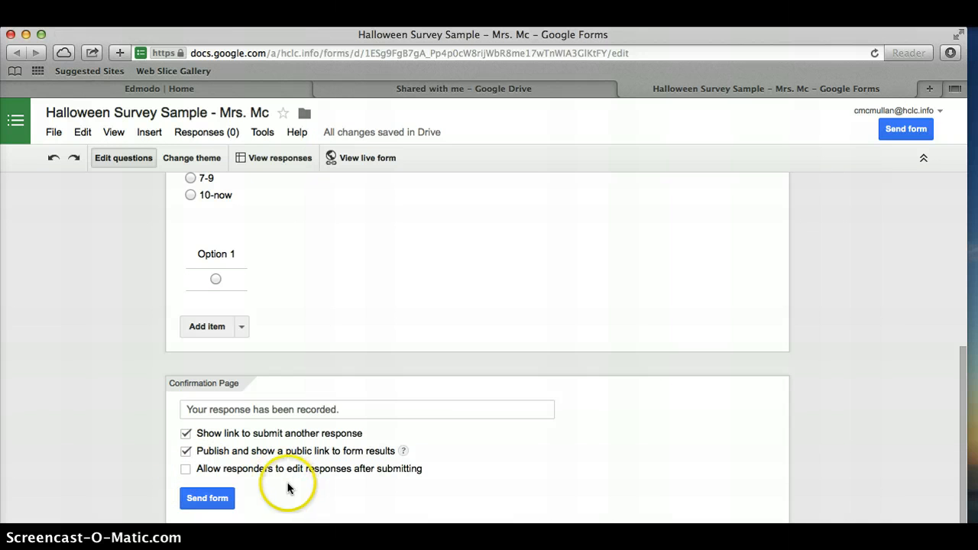
click(187, 470)
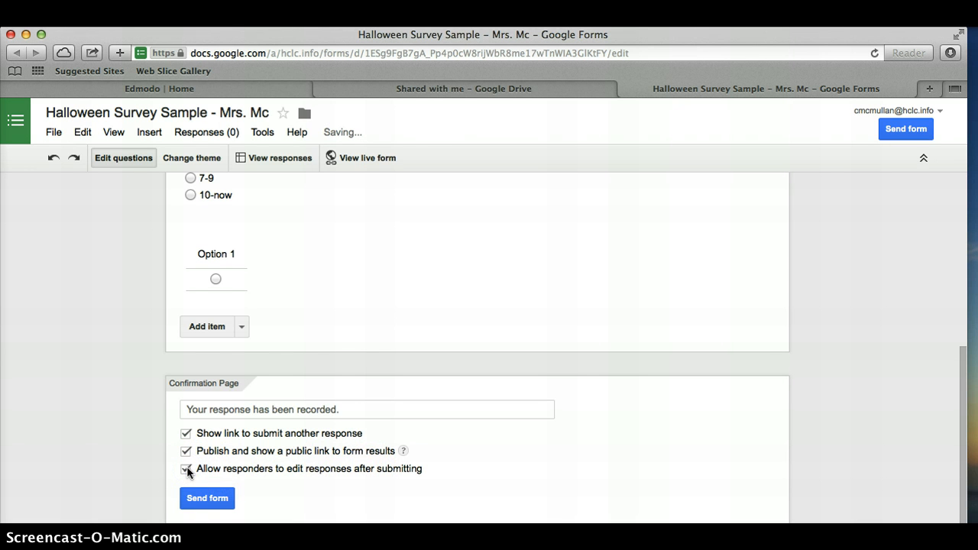
click(873, 289)
scroll(874, 294, up, 3)
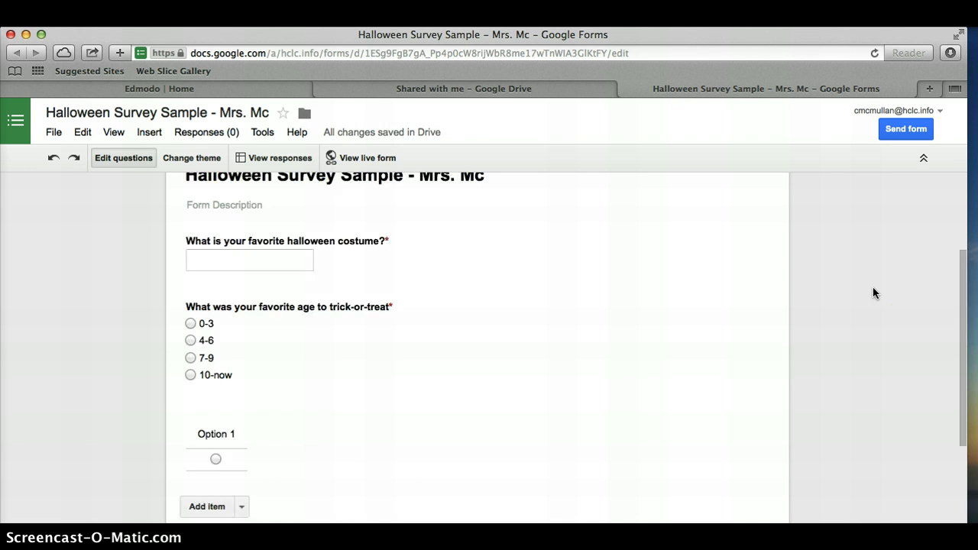
Address the form to the 6th Grade contact group for emailing, select its share link, and close the send options without sending.
scroll(875, 294, down, 3)
click(207, 501)
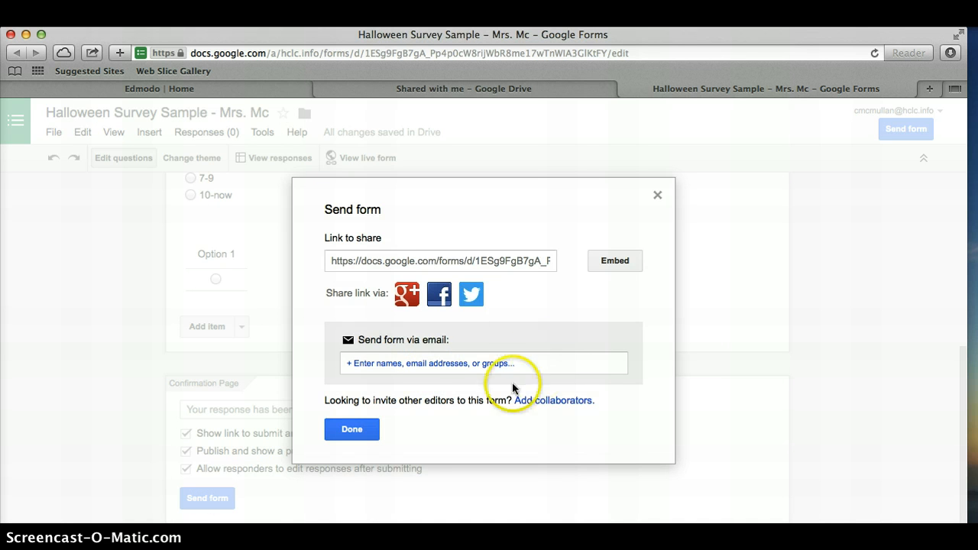
click(422, 363)
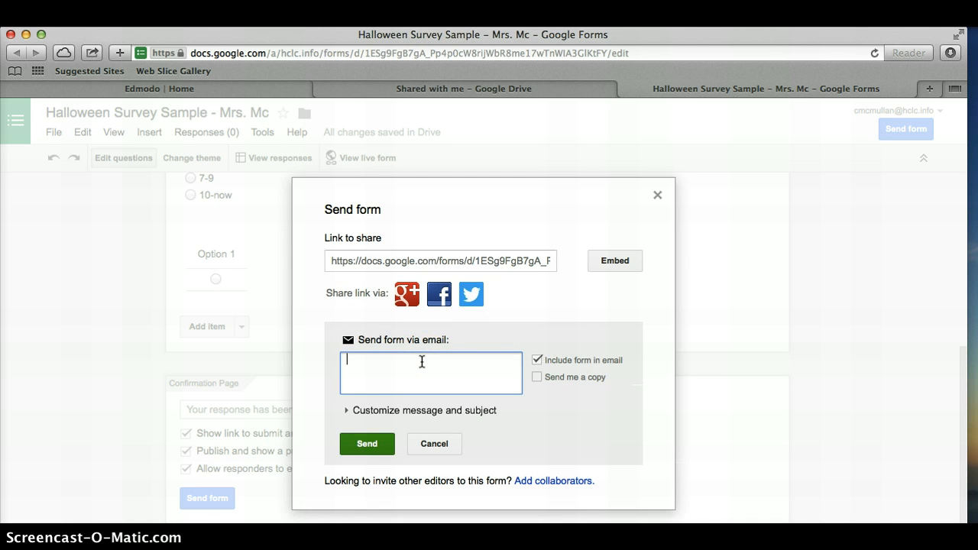
text(6th)
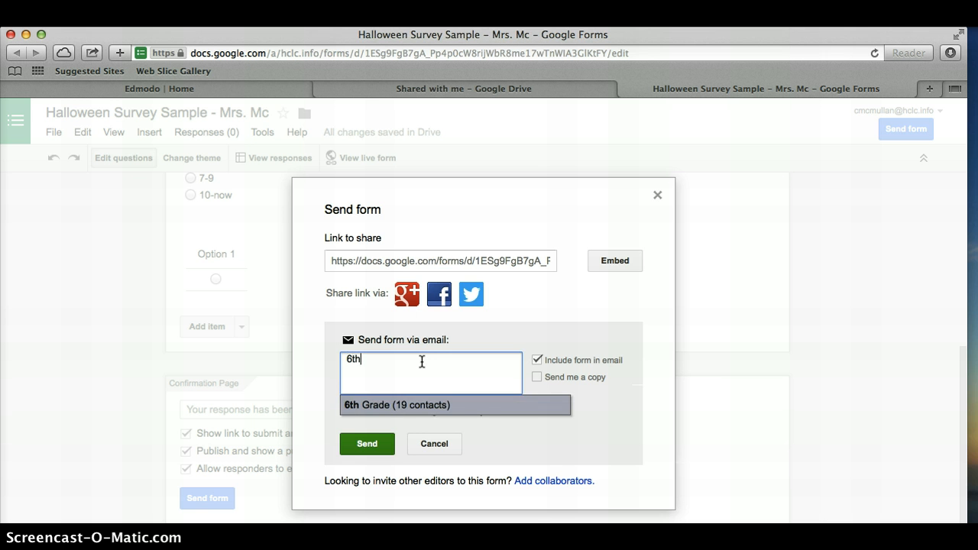
click(375, 405)
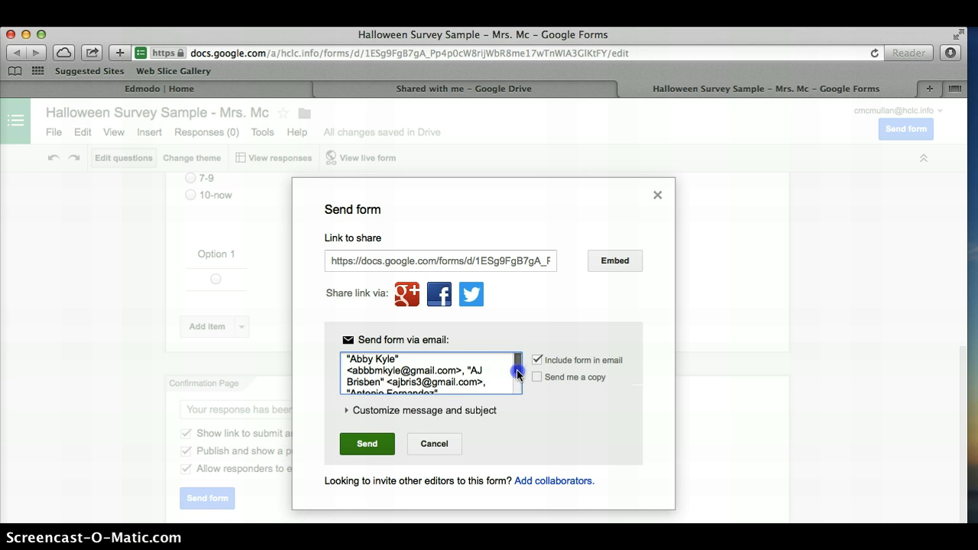
drag(518, 370, 508, 400)
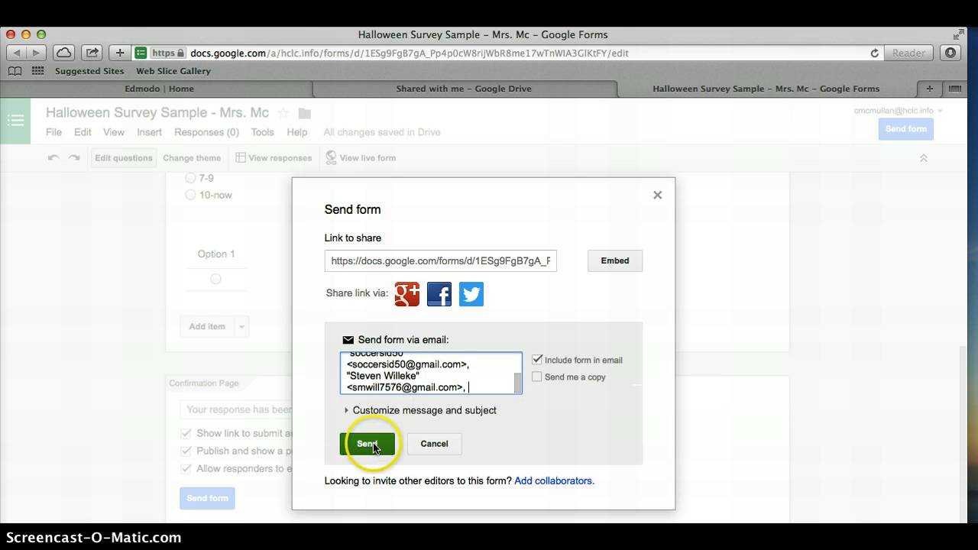
click(480, 264)
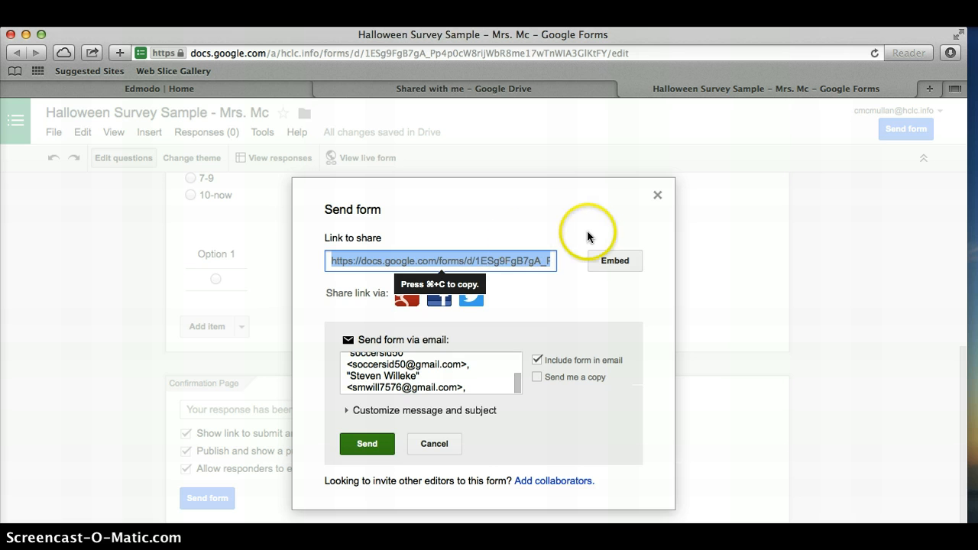
click(656, 197)
Open the live form, look over its questions, and return to the form editor.
click(363, 158)
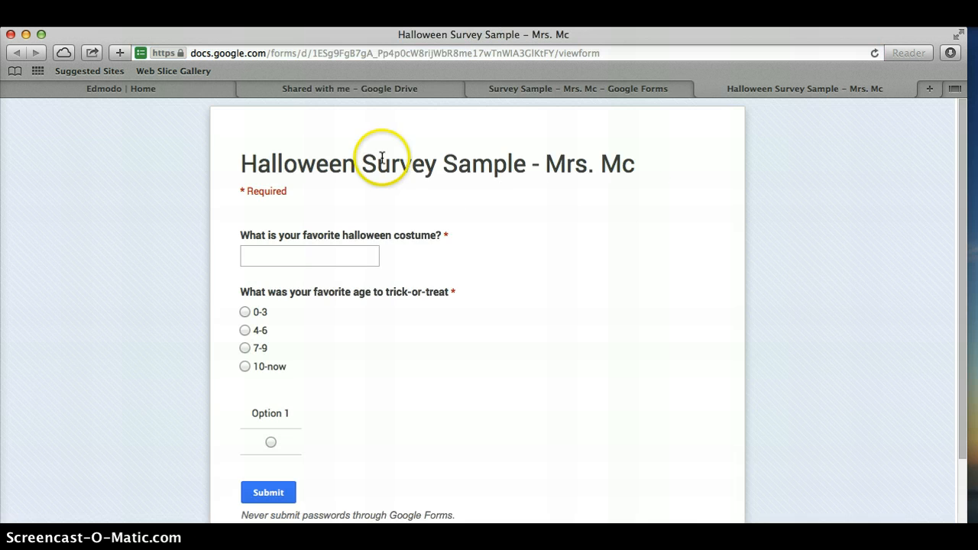
scroll(604, 215, down, 3)
scroll(605, 221, up, 3)
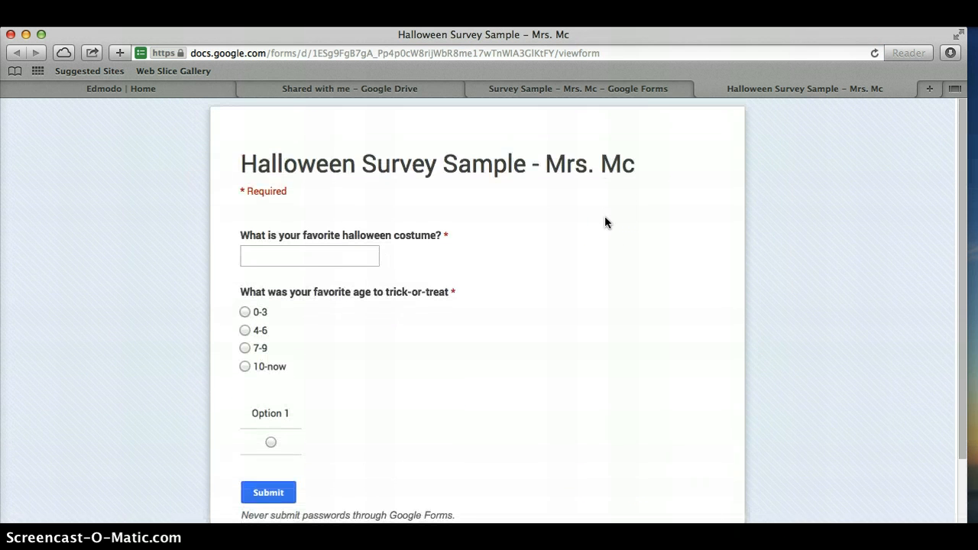
click(609, 90)
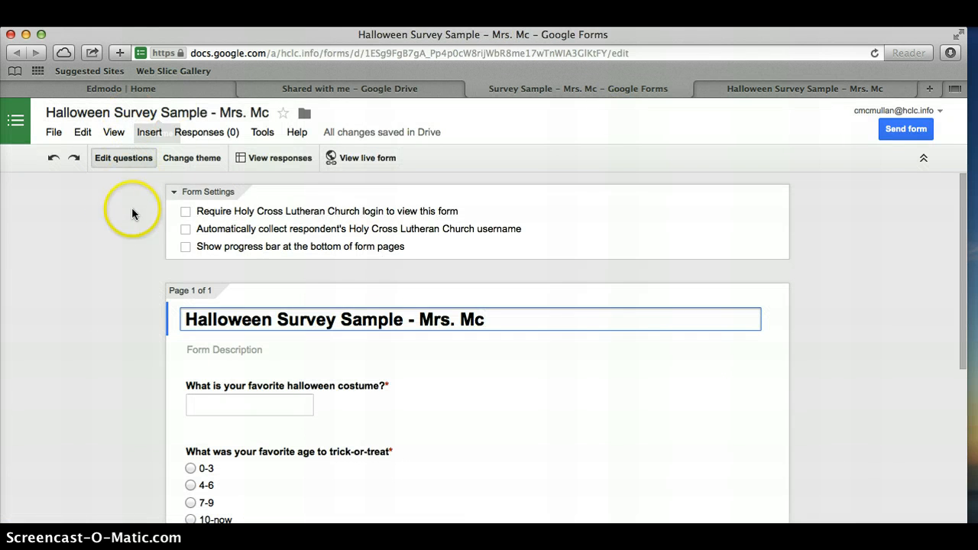
Browse the default form themes, apply Under the Stars to the survey, and check how the questions look in it.
click(203, 158)
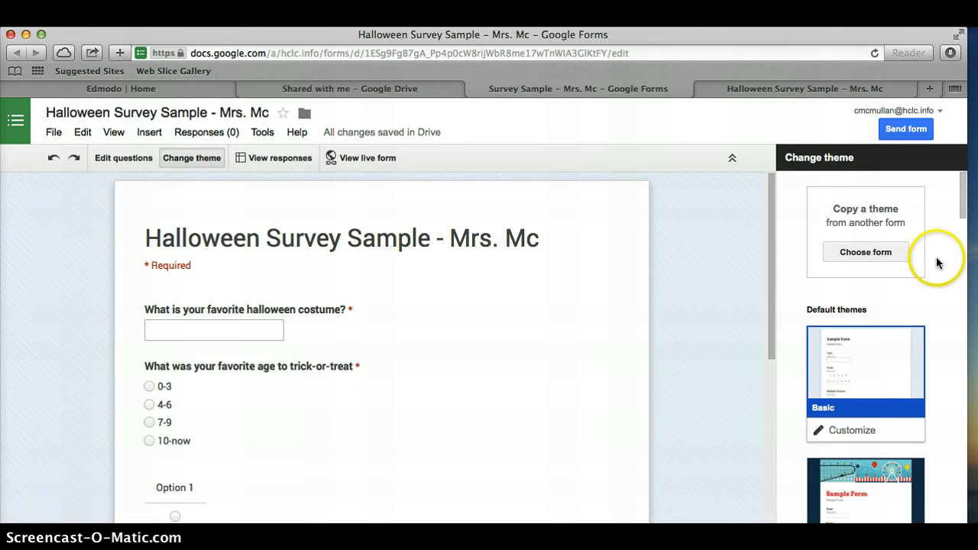
scroll(922, 310, down, 5)
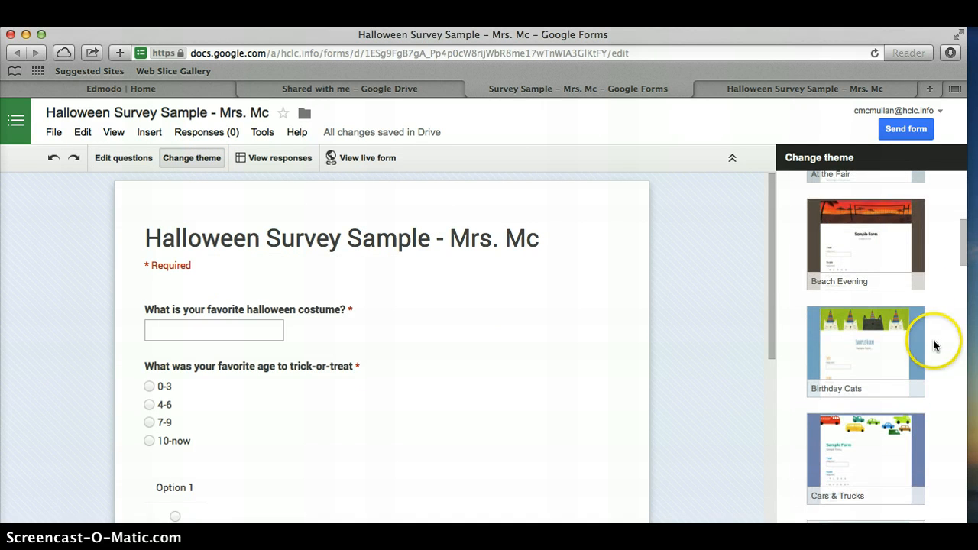
scroll(933, 340, down, 3)
scroll(933, 345, down, 3)
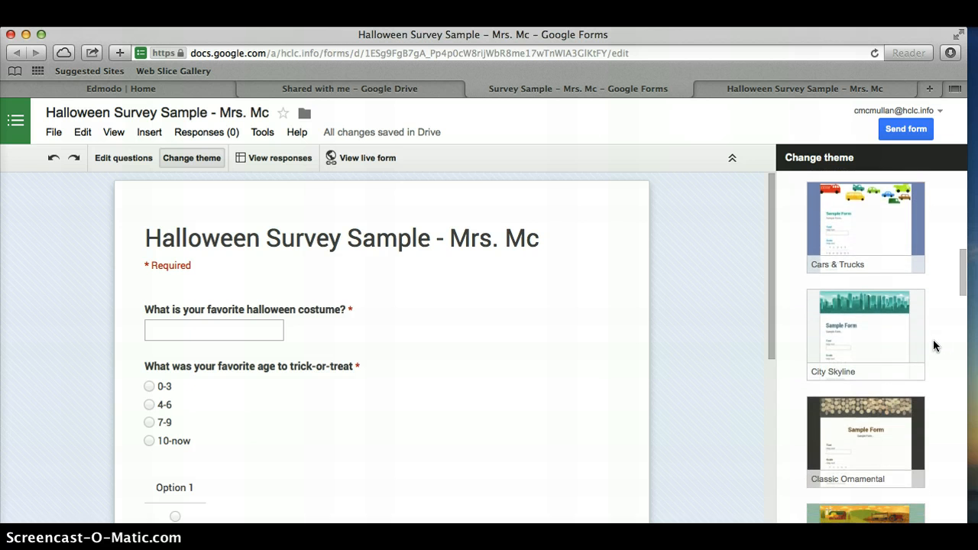
scroll(933, 345, down, 4)
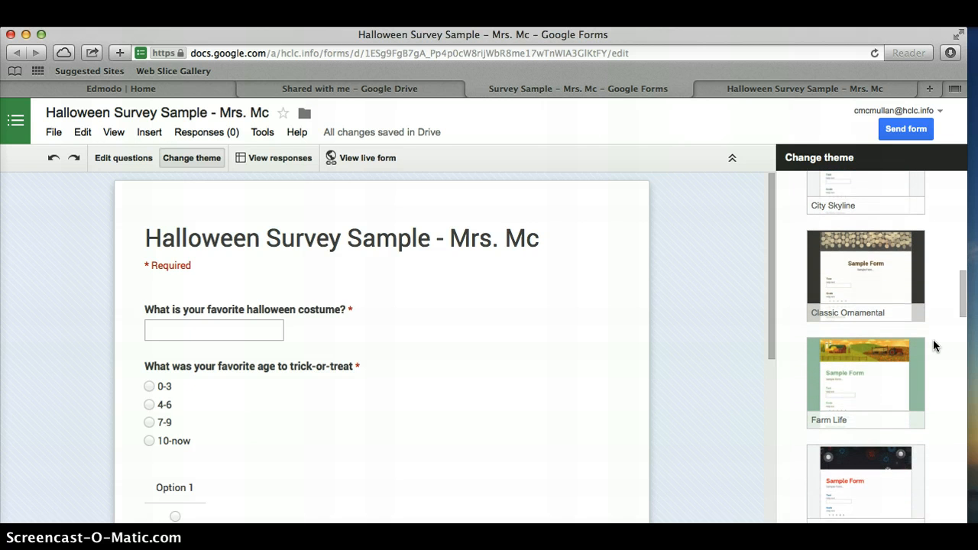
scroll(932, 346, down, 5)
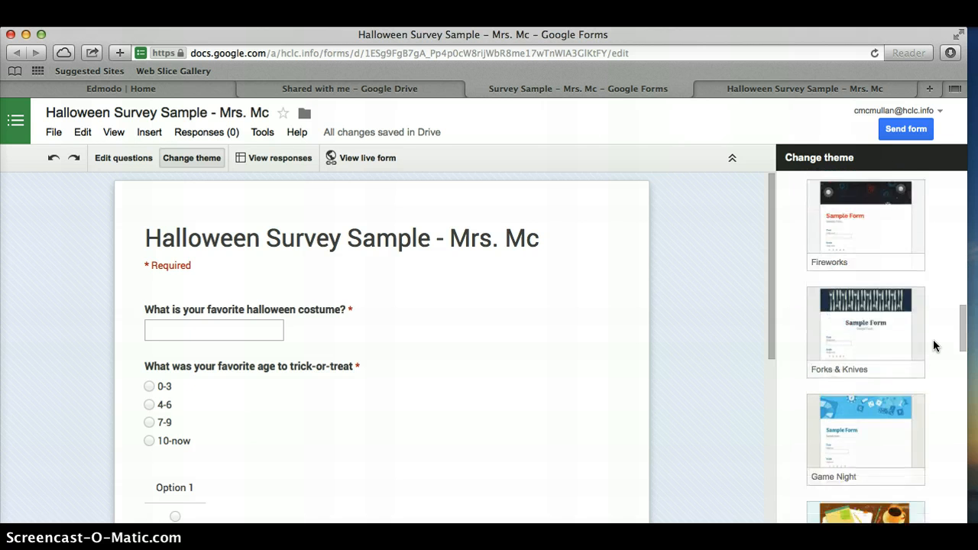
scroll(933, 345, down, 5)
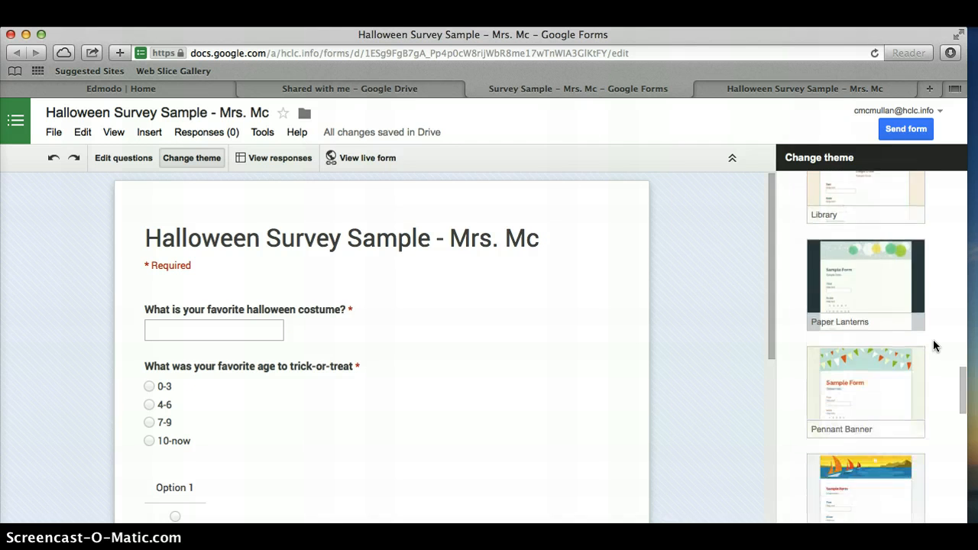
scroll(933, 346, down, 5)
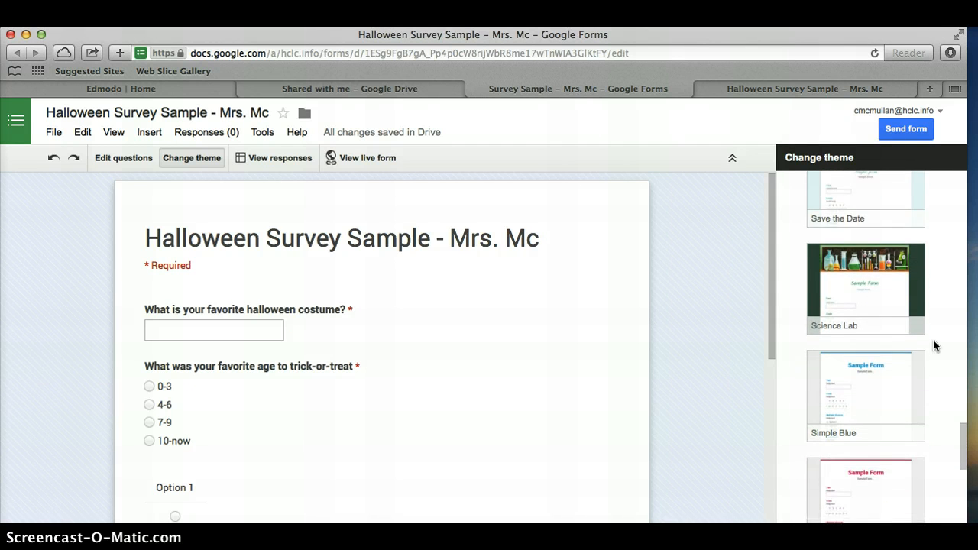
scroll(933, 345, down, 3)
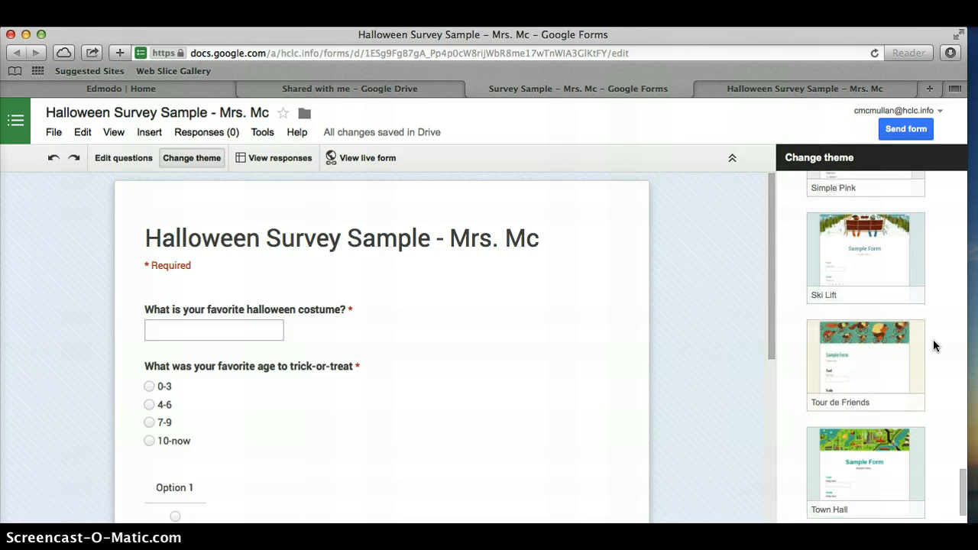
scroll(933, 345, down, 4)
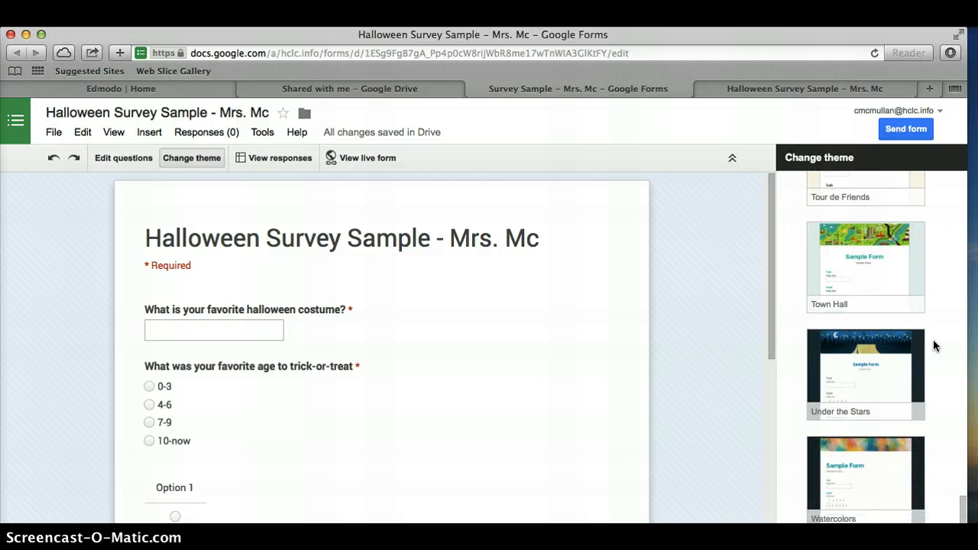
click(883, 364)
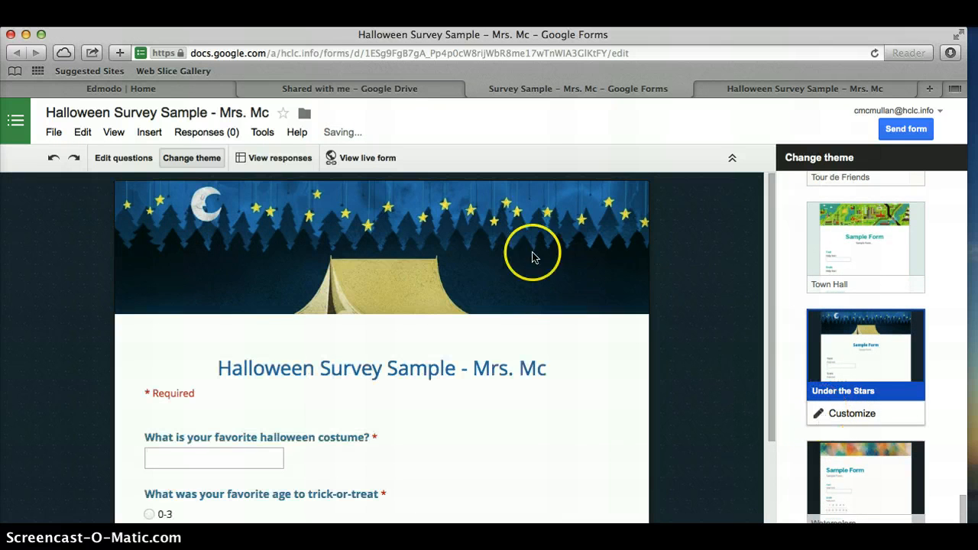
scroll(629, 248, down, 2)
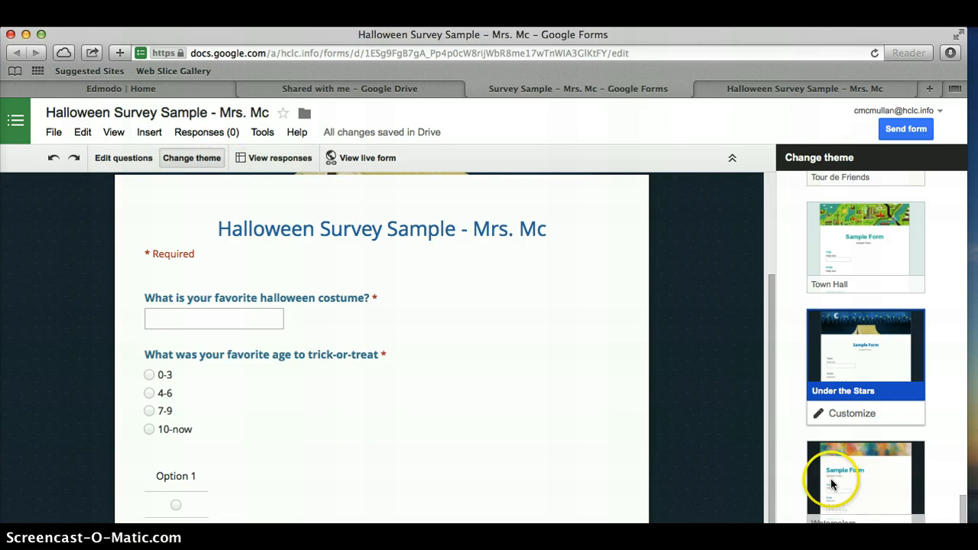
scroll(717, 406, up, 5)
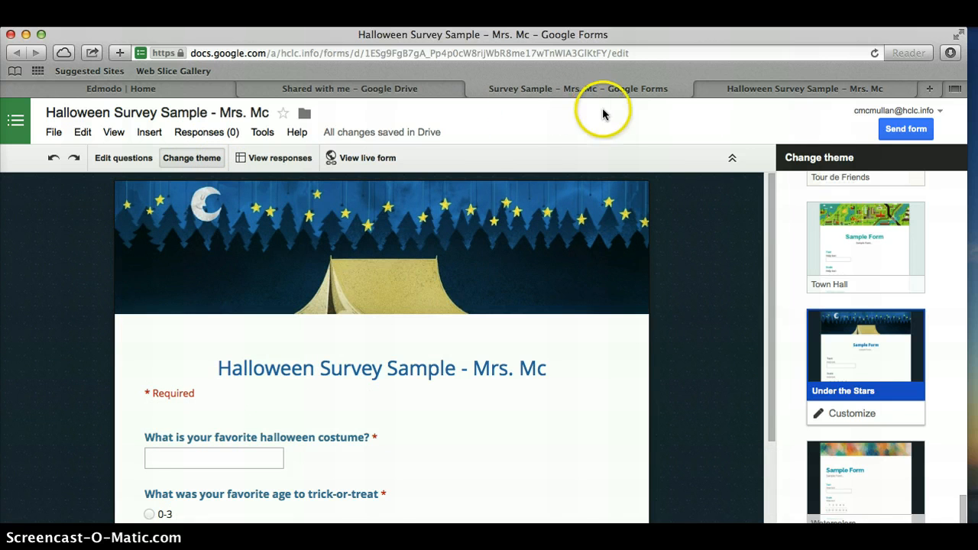
Switch to Edmodo and attach the copied form link, titled "Halloween Survey Sample - Mrs. Mc", to the Halloween Survey - Google Form assignment.
click(173, 89)
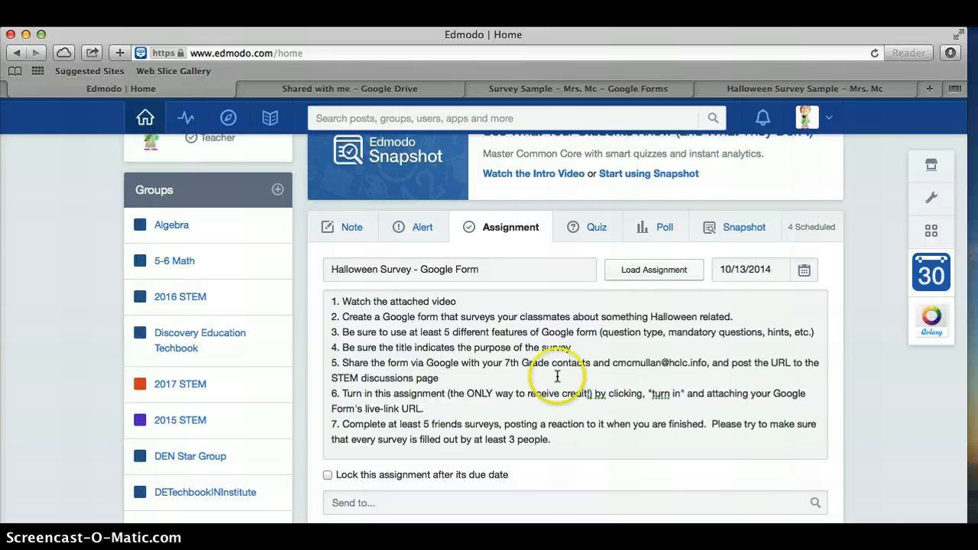
scroll(581, 372, down, 3)
scroll(580, 372, up, 1)
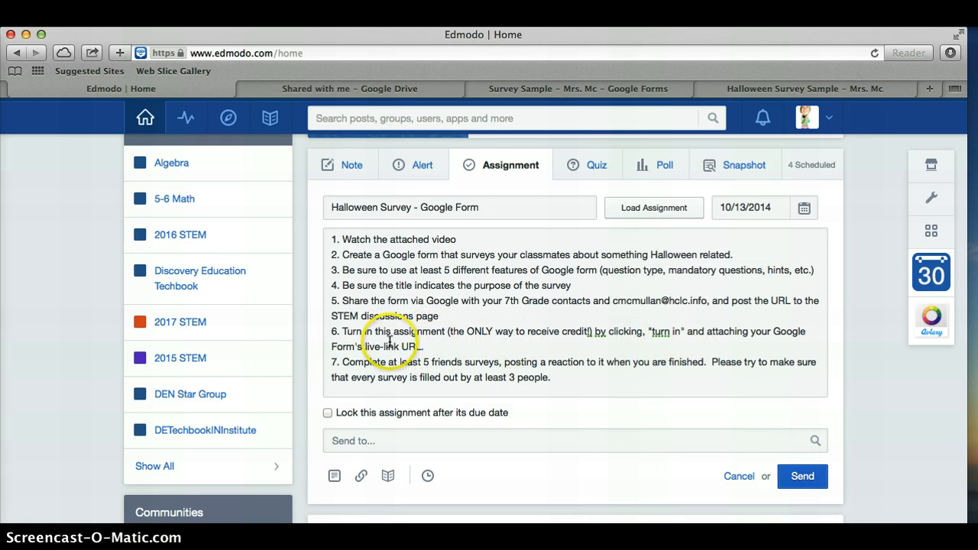
click(364, 478)
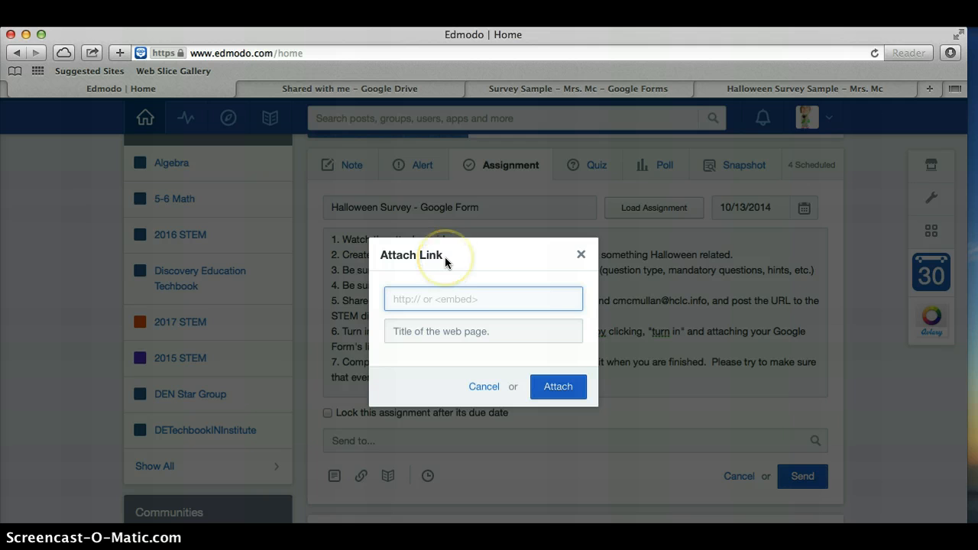
key(super+v)
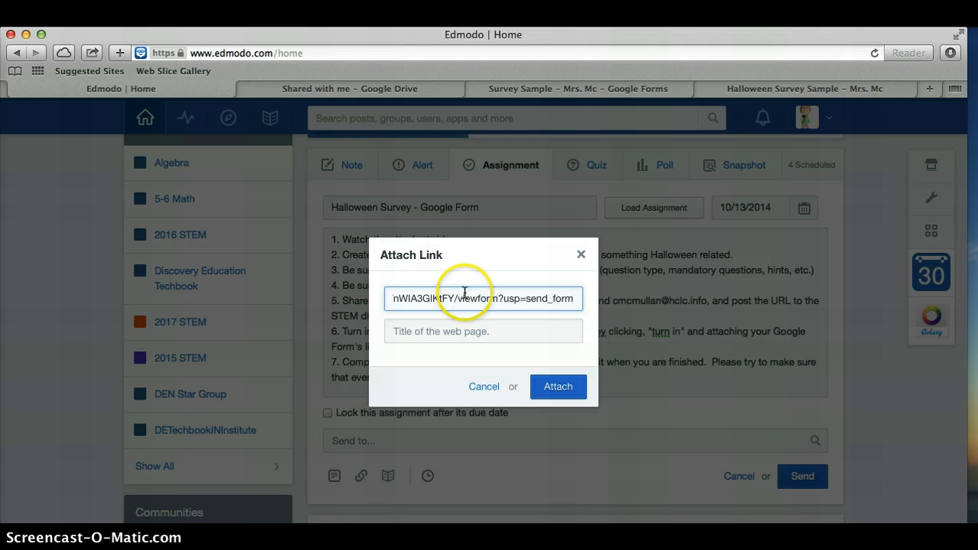
key(Tab)
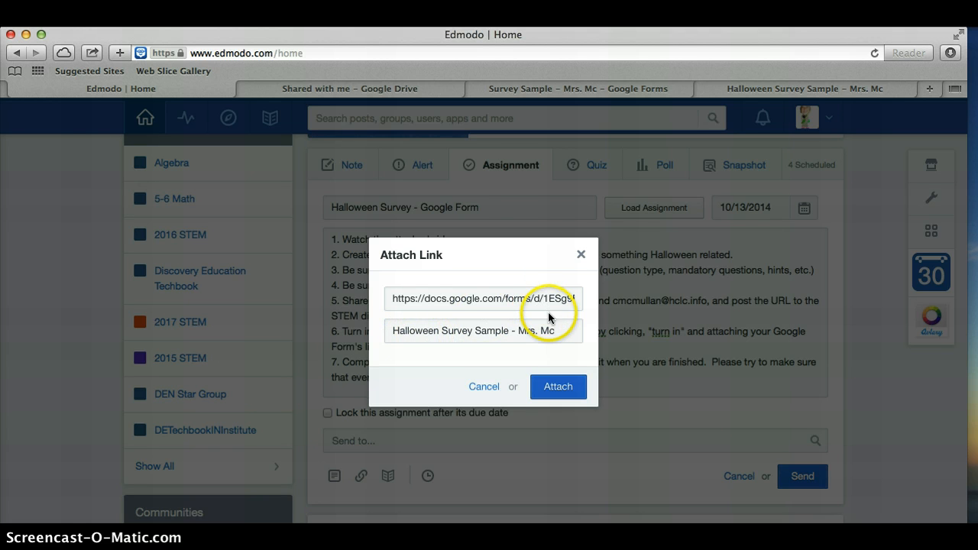
click(557, 388)
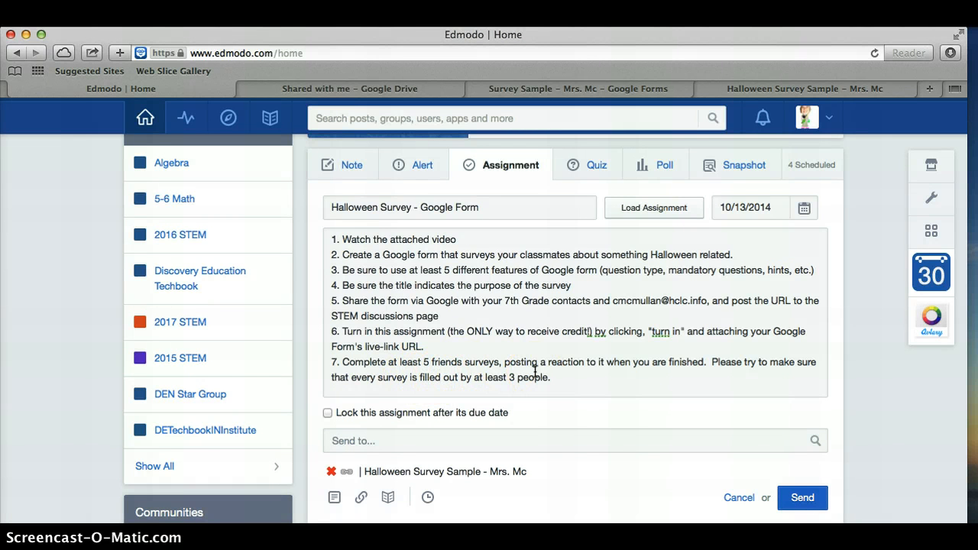
Add the first smiley reaction to the Friday Math post addressed to Hall Math (2016 STEM) in the latest posts.
scroll(535, 371, down, 10)
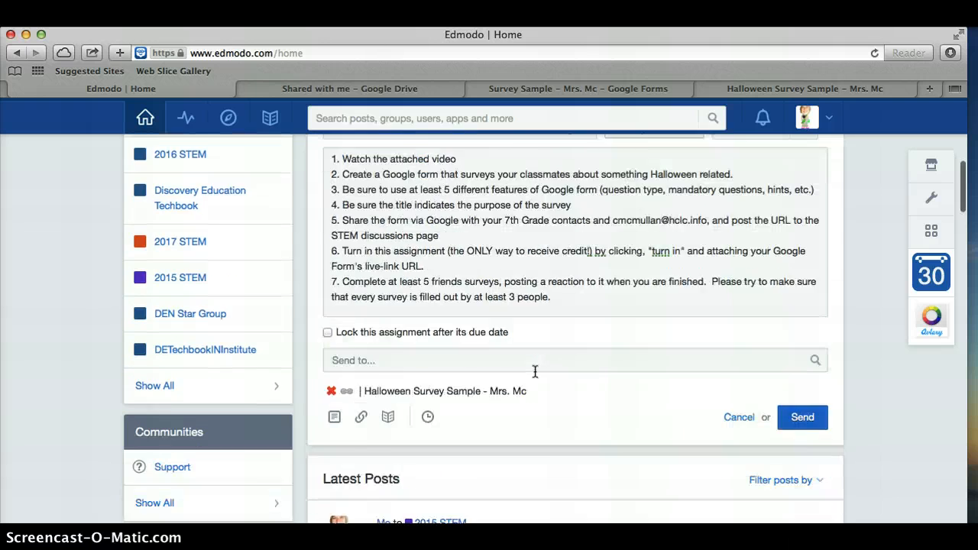
scroll(535, 372, down, 1)
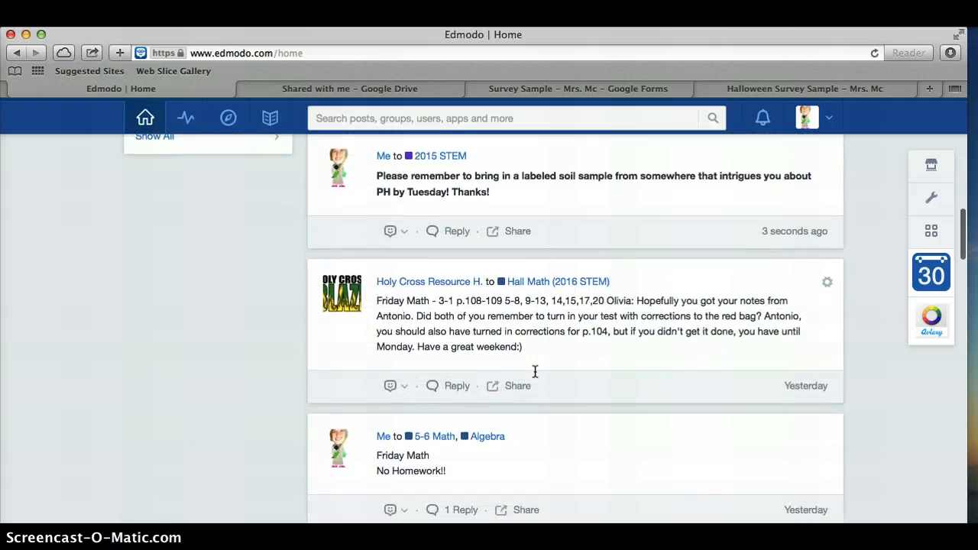
click(394, 386)
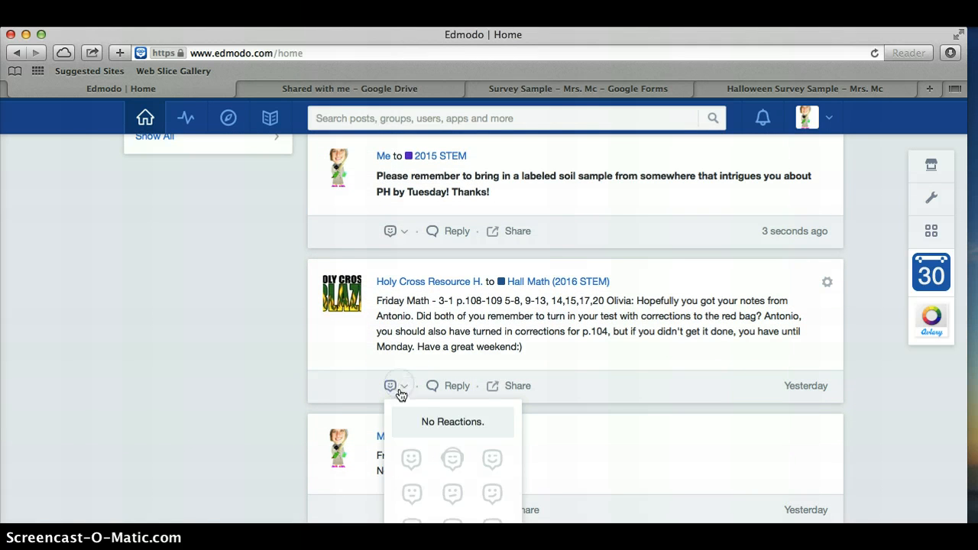
click(408, 456)
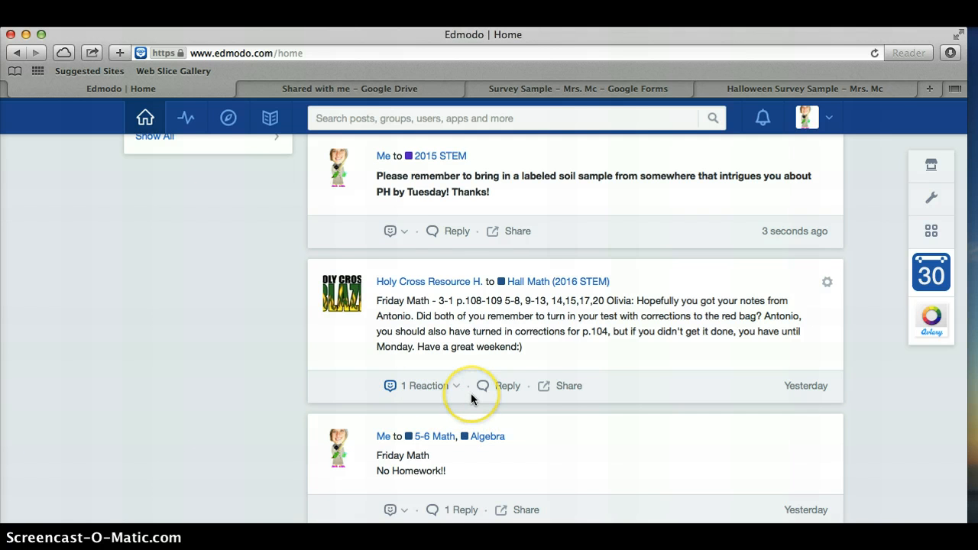
Return to the Halloween Survey assignment draft and look over its attached link and attachment options.
scroll(471, 396, up, 1)
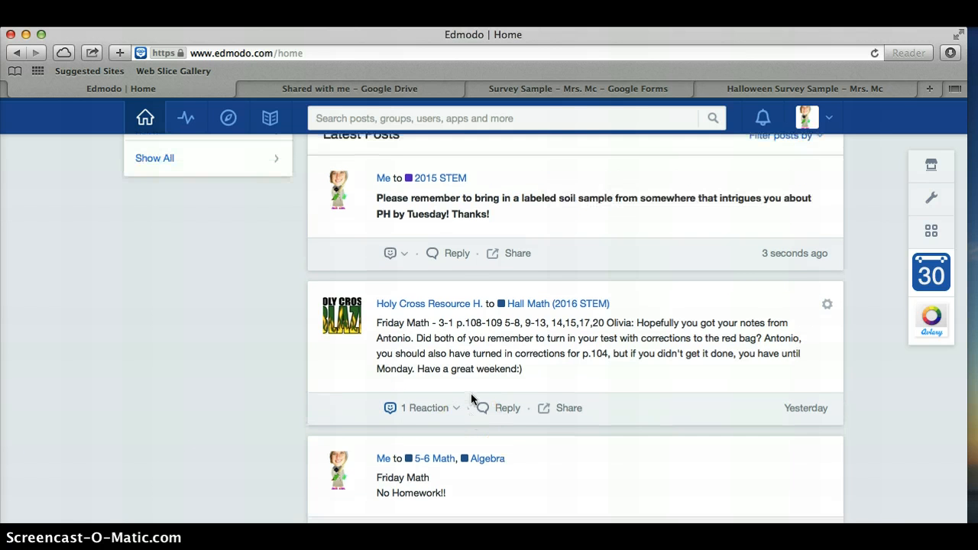
scroll(471, 392, up, 3)
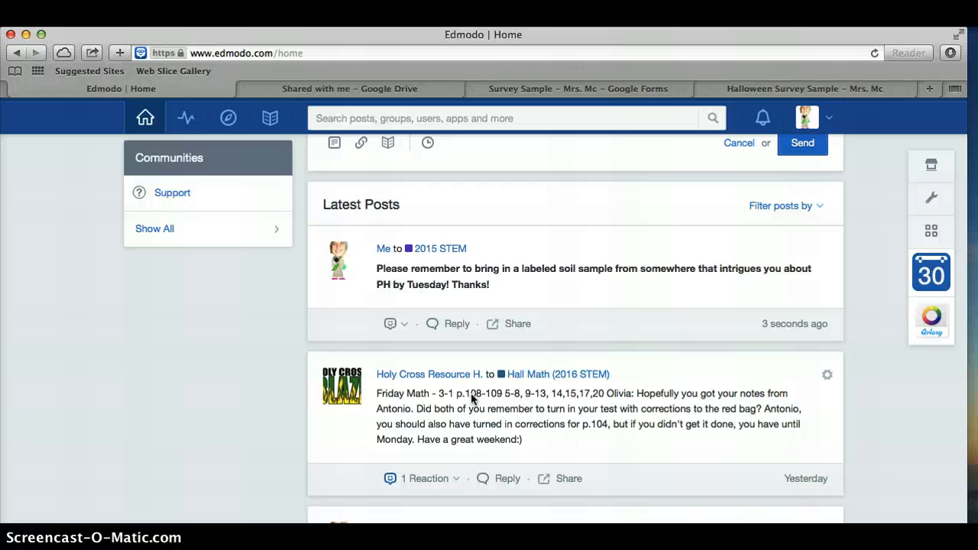
scroll(471, 397, up, 10)
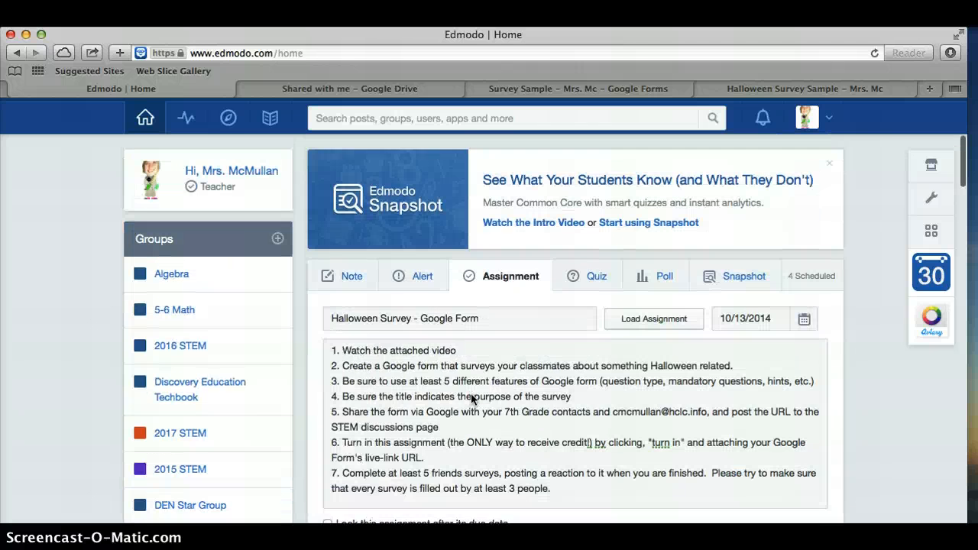
scroll(471, 397, down, 5)
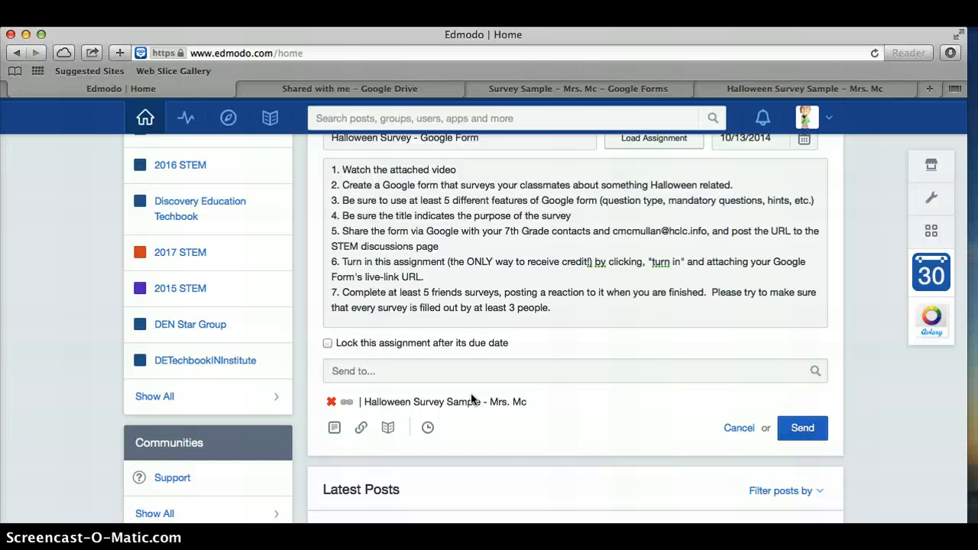
click(333, 483)
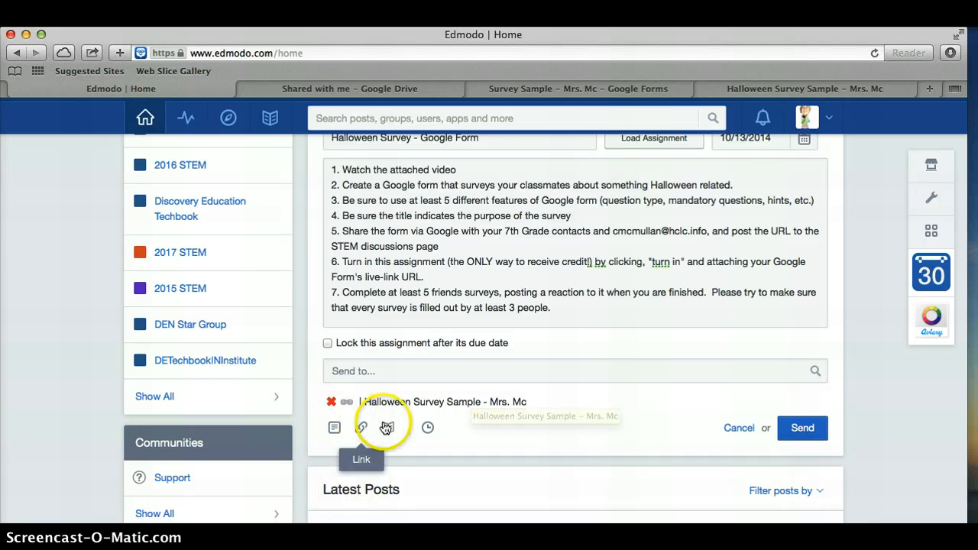